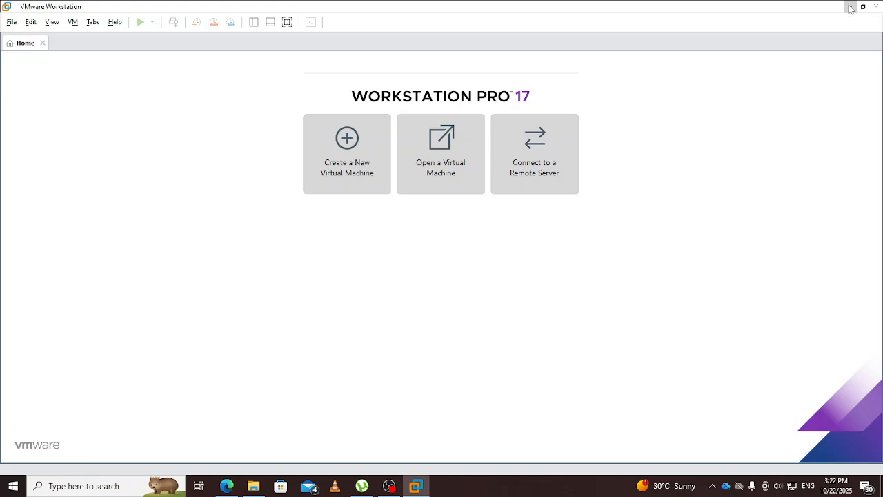
Step: Minimise the current window and relaunch VMware Workstation Pro from its desktop shortcut
left_click(850, 7)
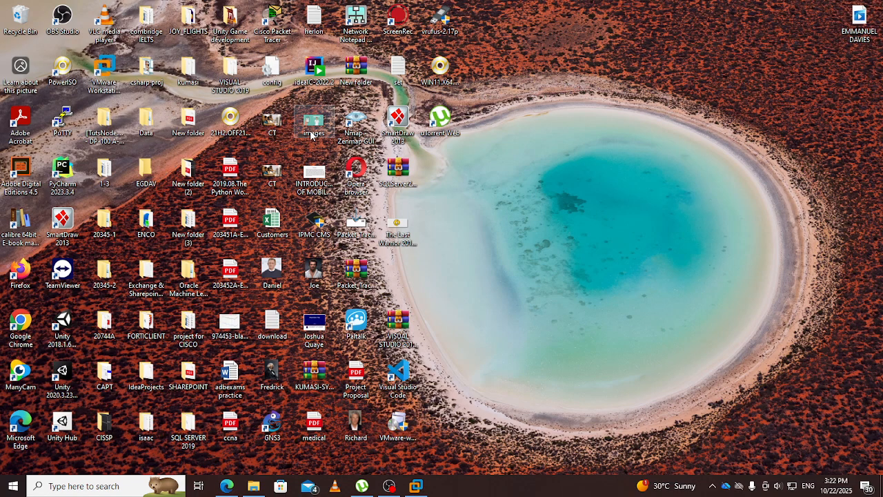
left_click(106, 69)
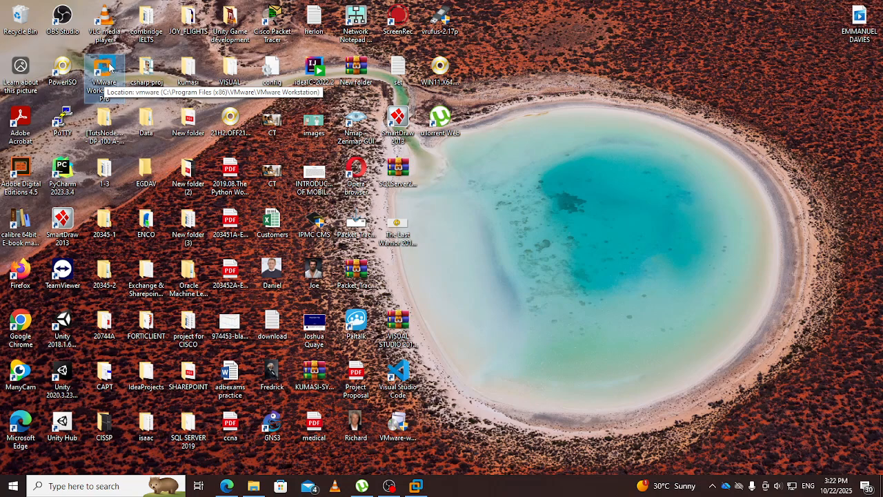
double_click(109, 65)
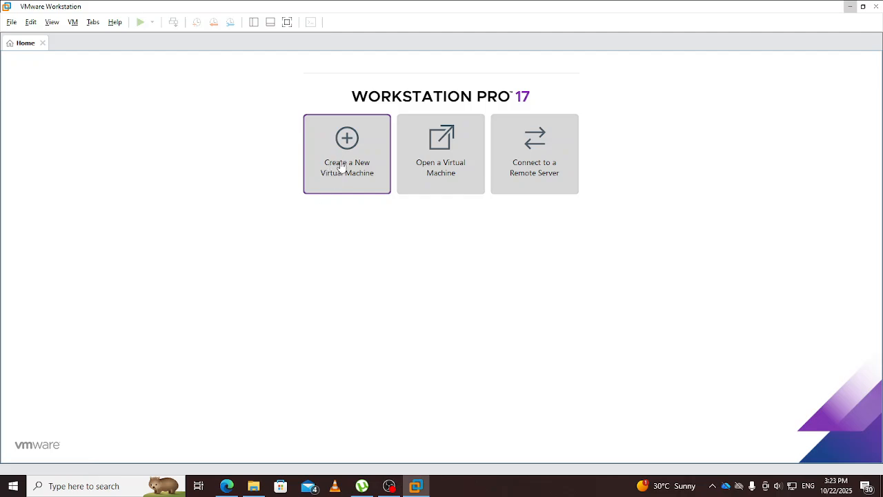
Step: Begin a Typical new virtual machine, choosing to install the operating system later
left_click(346, 138)
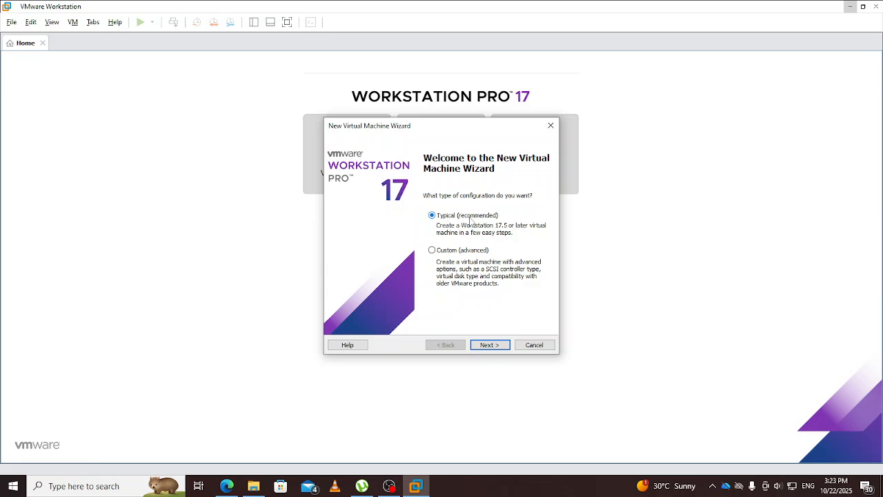
left_click(488, 347)
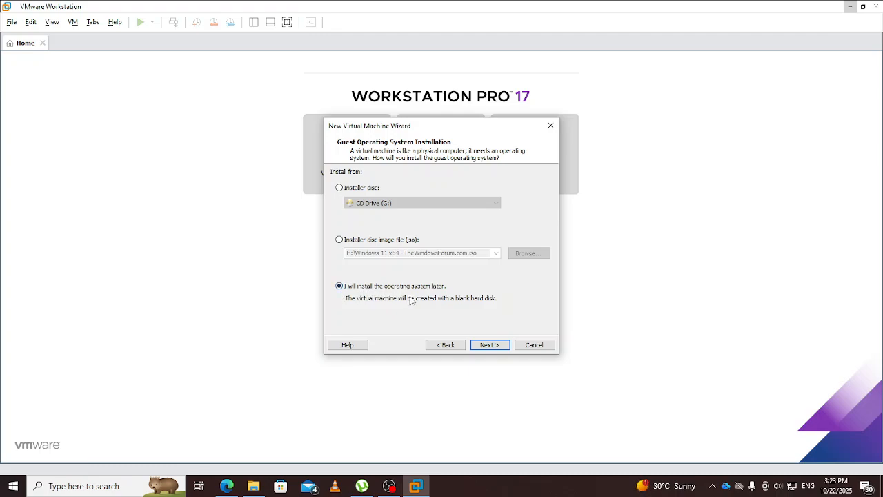
left_click(489, 345)
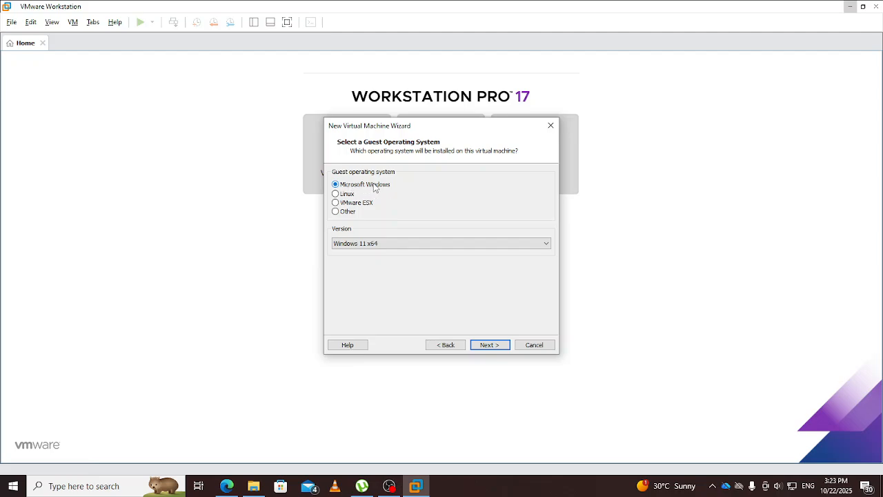
Step: Choose Windows Server 2019 as the guest Windows version and continue to naming
left_click(438, 250)
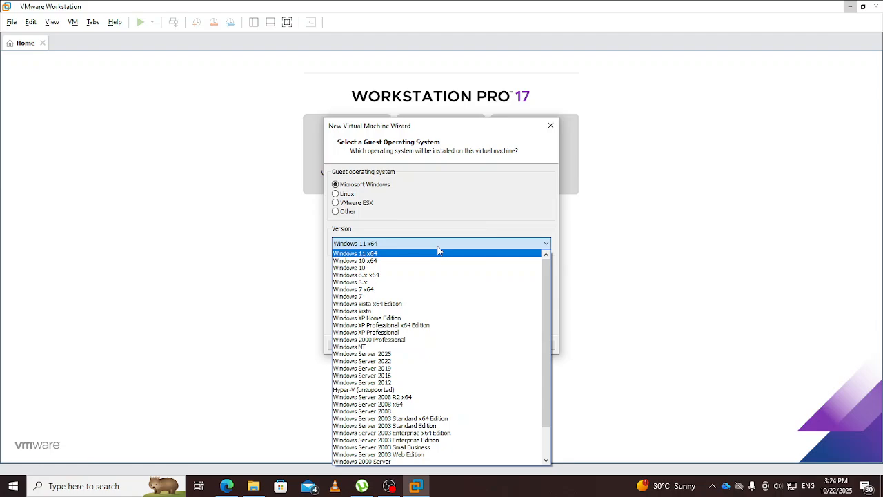
left_click(390, 368)
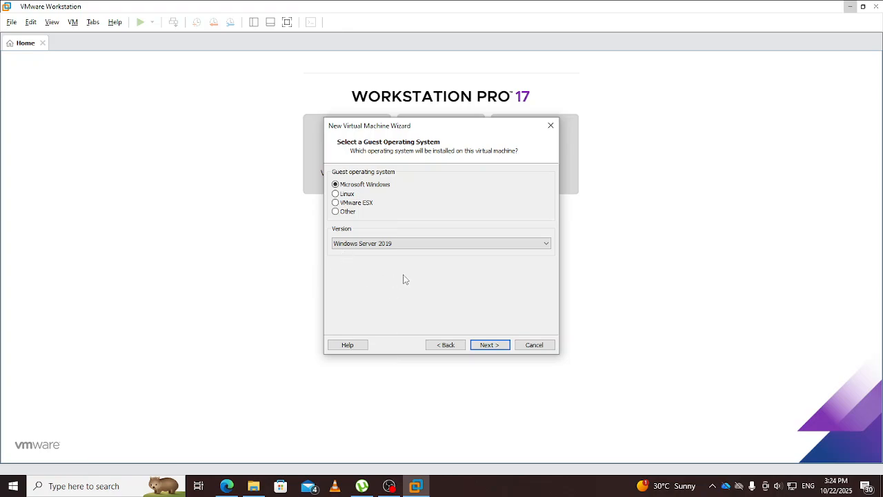
left_click(488, 346)
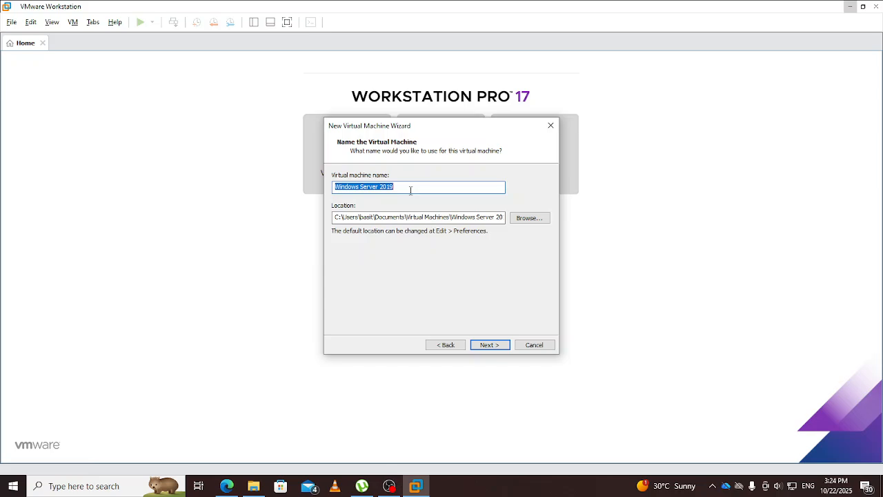
Step: Name the virtual machine DC-1 and continue to the disk capacity page
type("W")
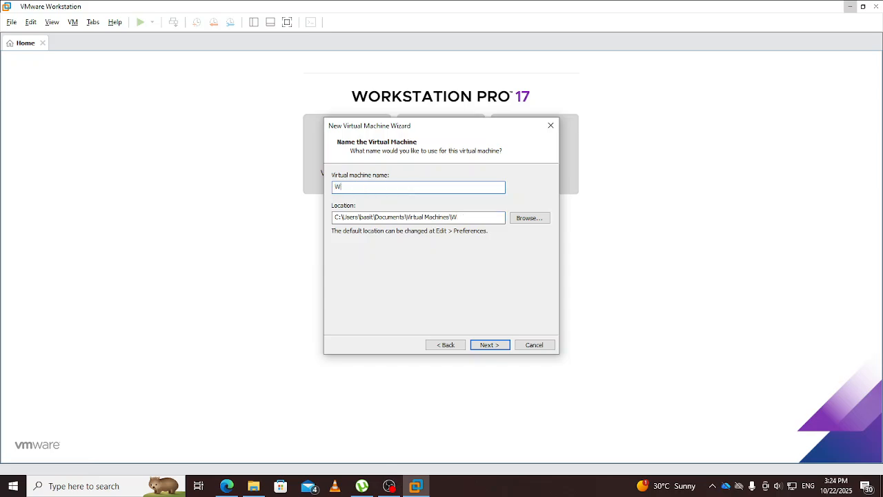
type("IN-19")
key("BackSpace")
key("BackSpace")
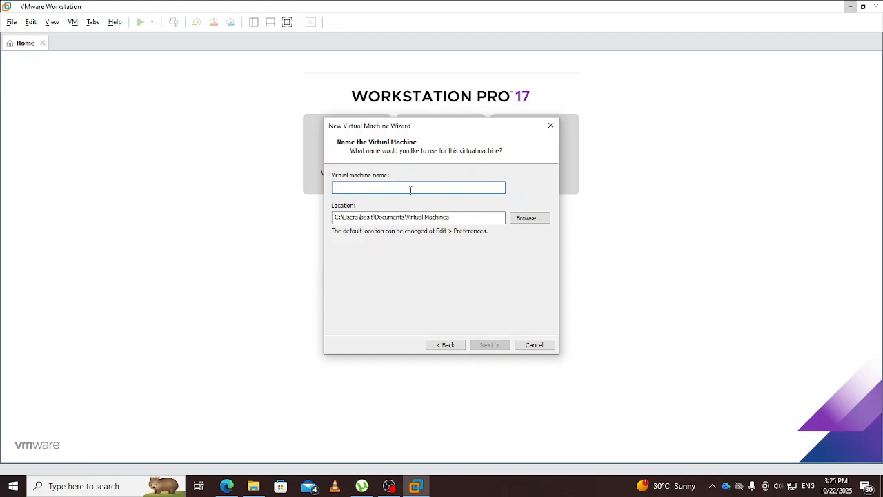
type("D")
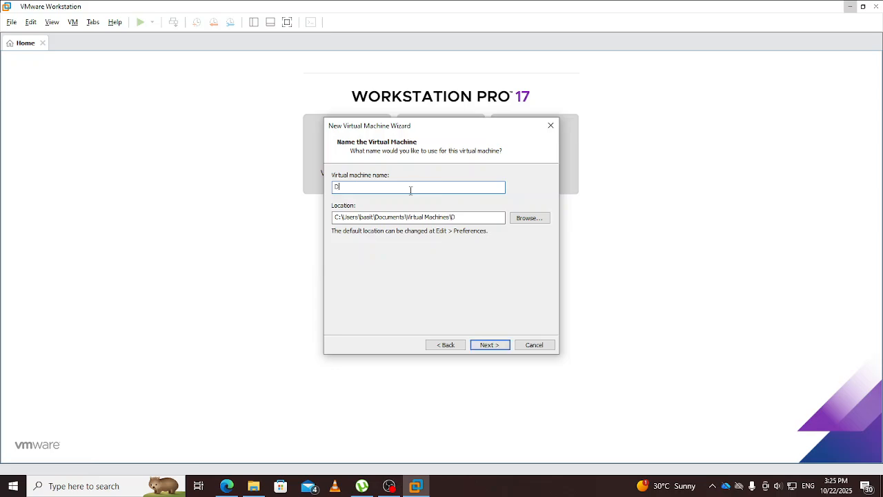
type("C-1")
left_click(491, 345)
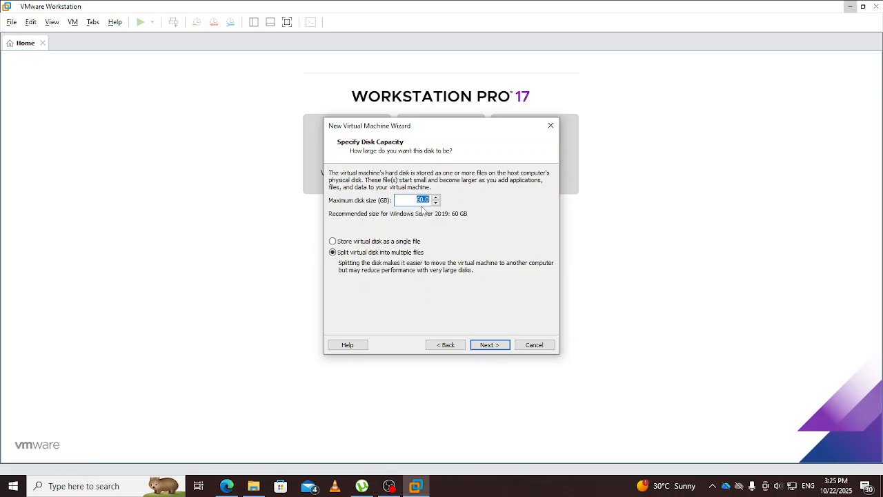
Step: Set a 100 GB maximum disk stored as a single file and review the summary
type("100")
left_click(333, 241)
left_click(487, 346)
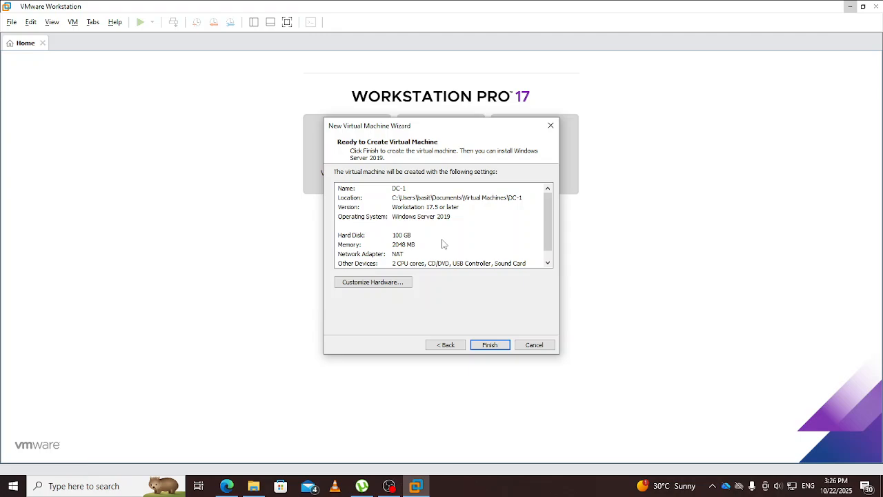
scroll(455, 241, "down", 1)
scroll(455, 241, "up", 1)
scroll(431, 220, "down", 1)
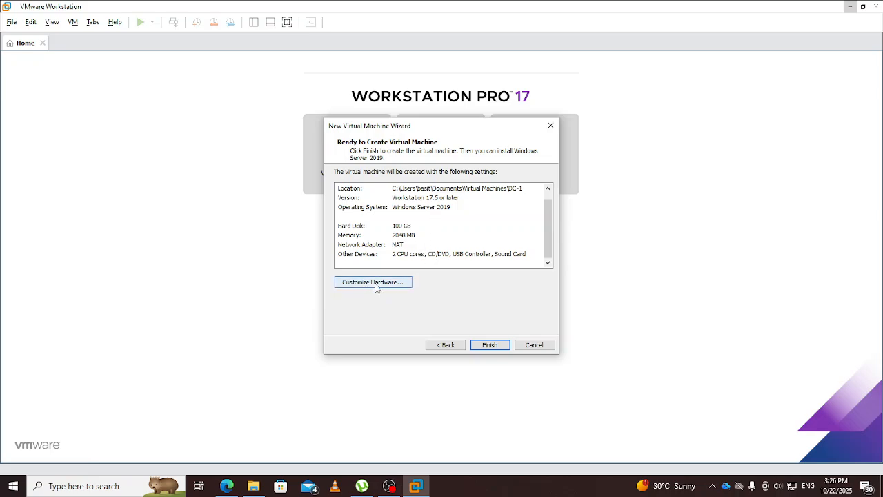
Step: Leave the hardware unchanged and finish creating DC-1 with 2 GB memory, 100 GB disk and NAT
left_click(375, 284)
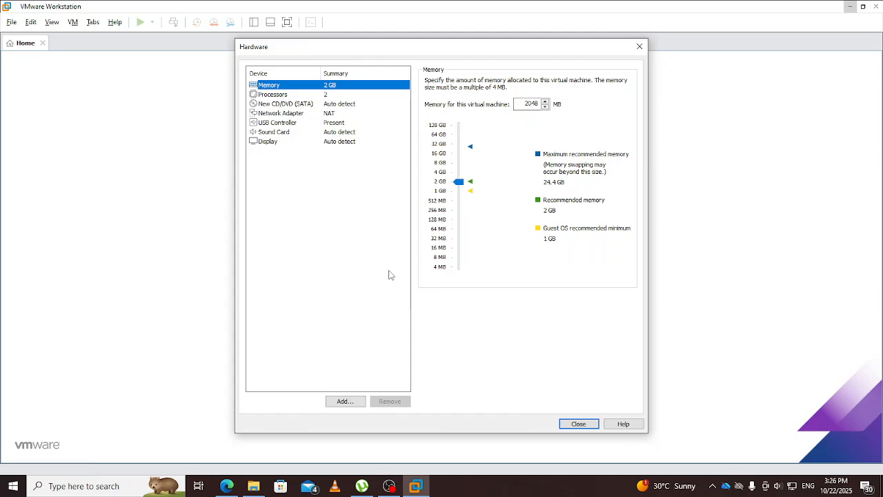
left_click(639, 48)
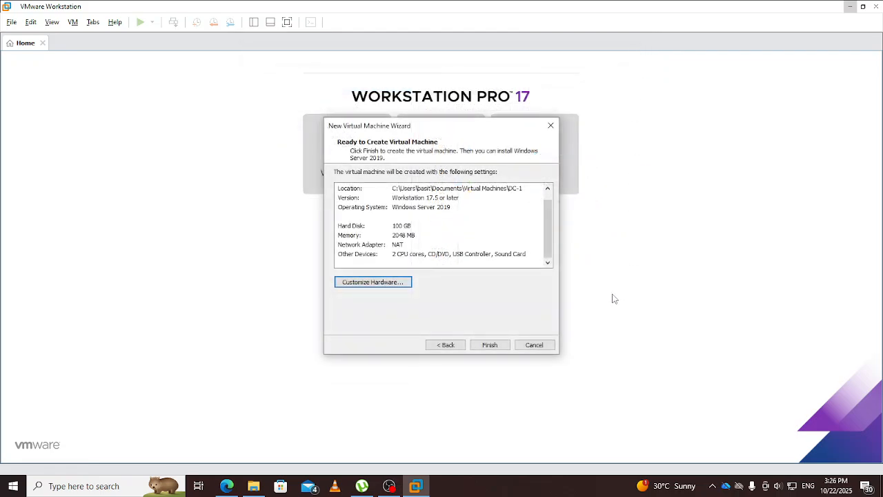
left_click(491, 345)
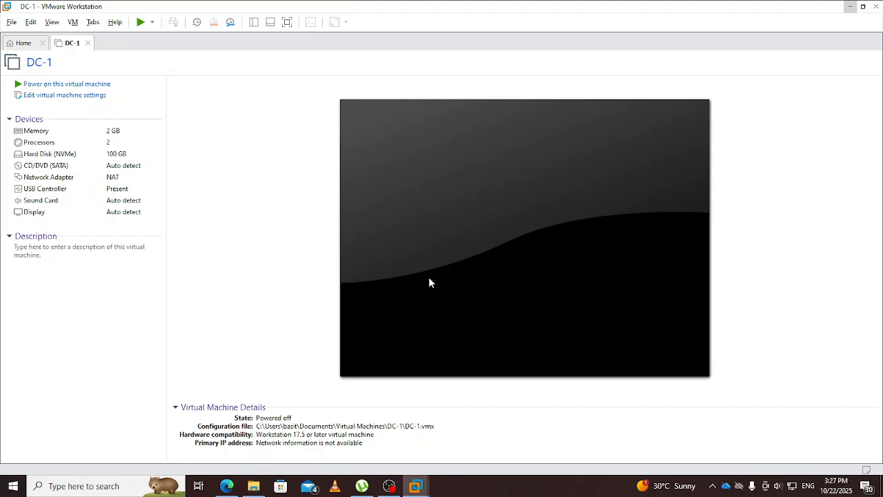
Step: Point DC-1's CD/DVD (SATA) drive at the Server 2019 ISO image and confirm the settings
left_click(50, 170)
double_click(51, 170)
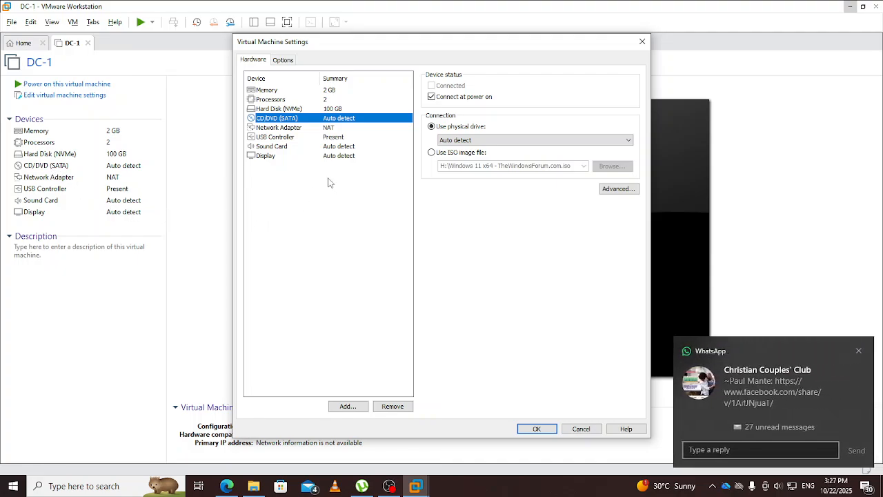
left_click(858, 351)
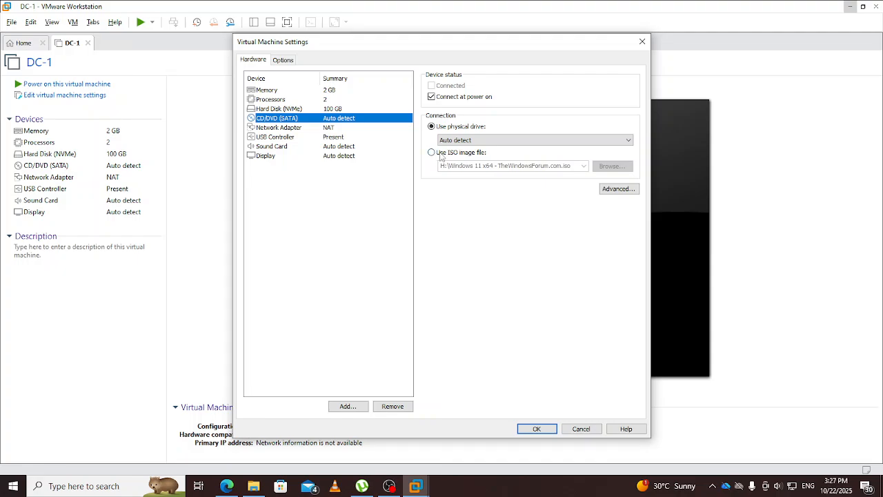
left_click(433, 154)
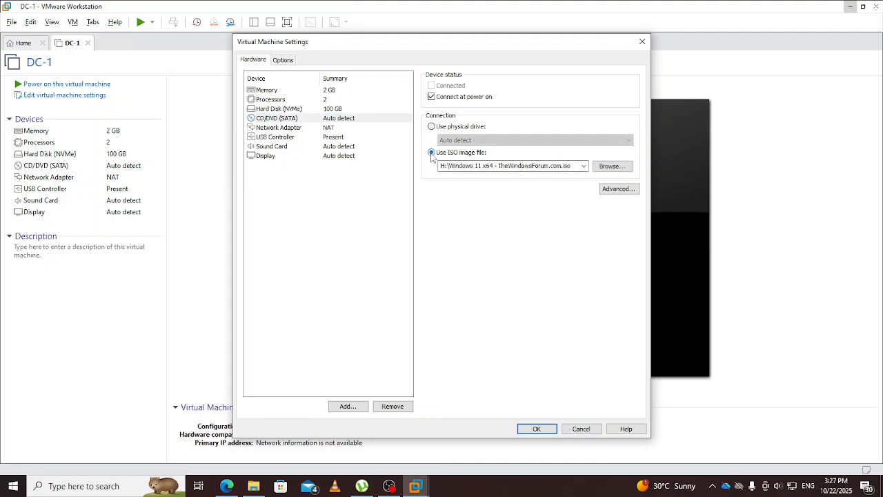
left_click(621, 168)
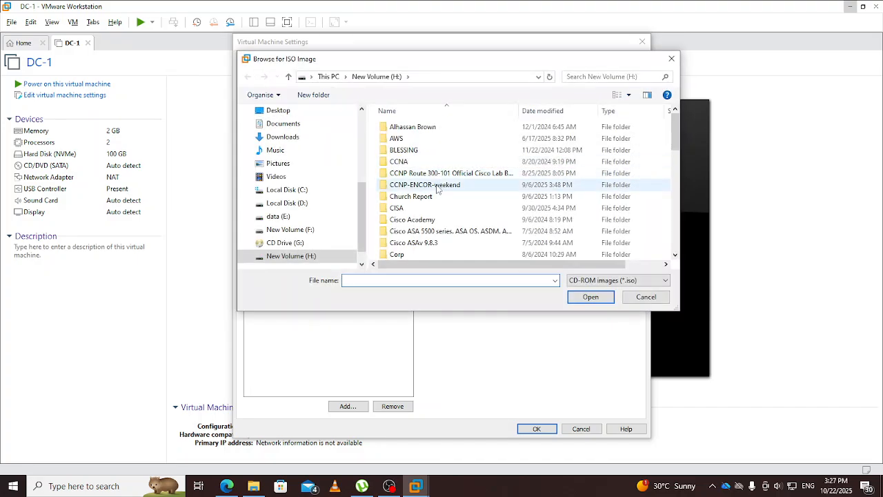
scroll(437, 188, "down", 1)
scroll(436, 188, "down", 10)
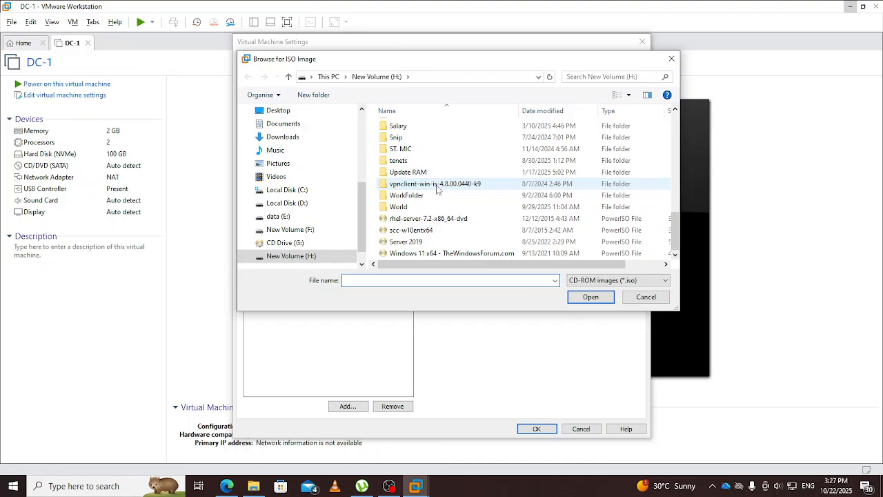
double_click(406, 242)
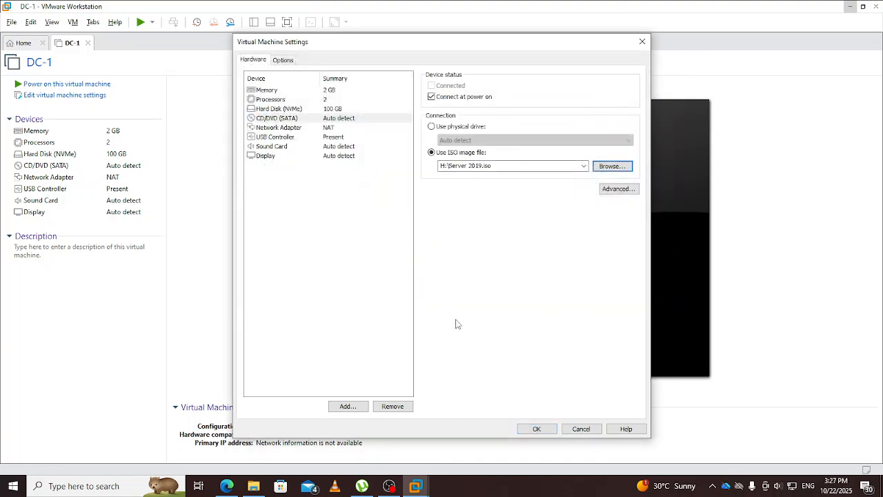
left_click(537, 430)
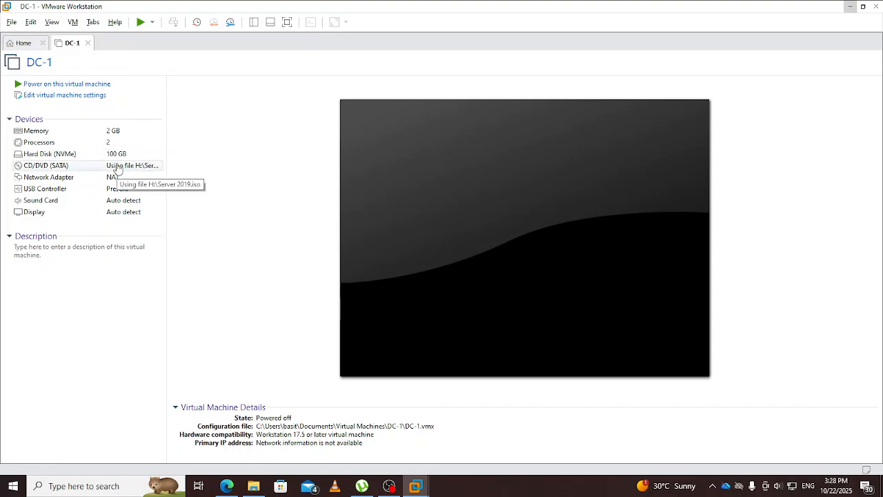
Step: Power on DC-1, release input with Ctrl+Alt, and dismiss the install hint bar
left_click(52, 85)
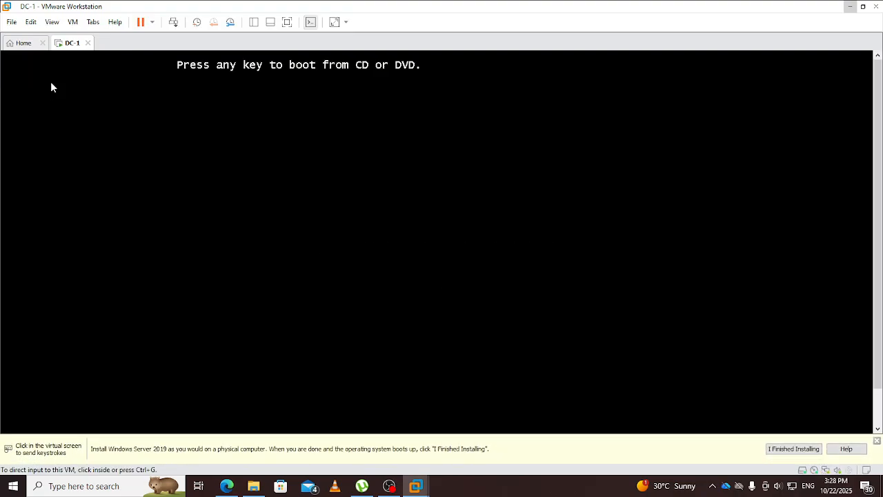
left_click(428, 164)
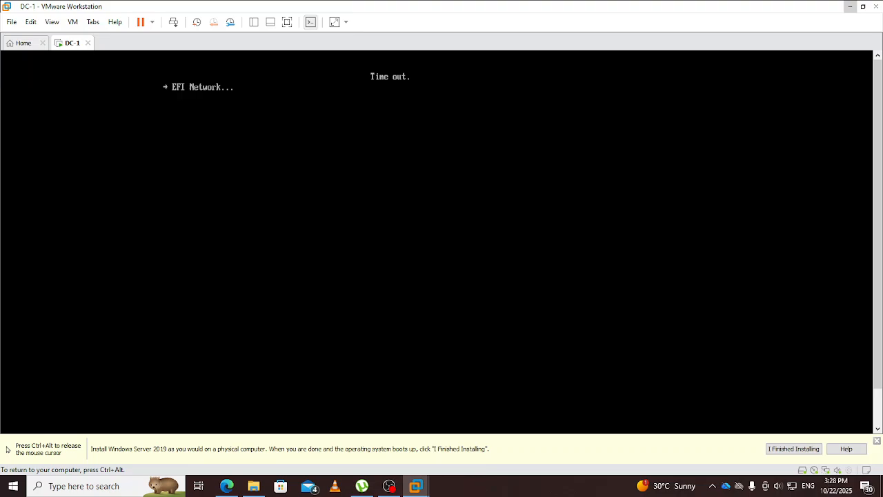
key("ctrl+alt")
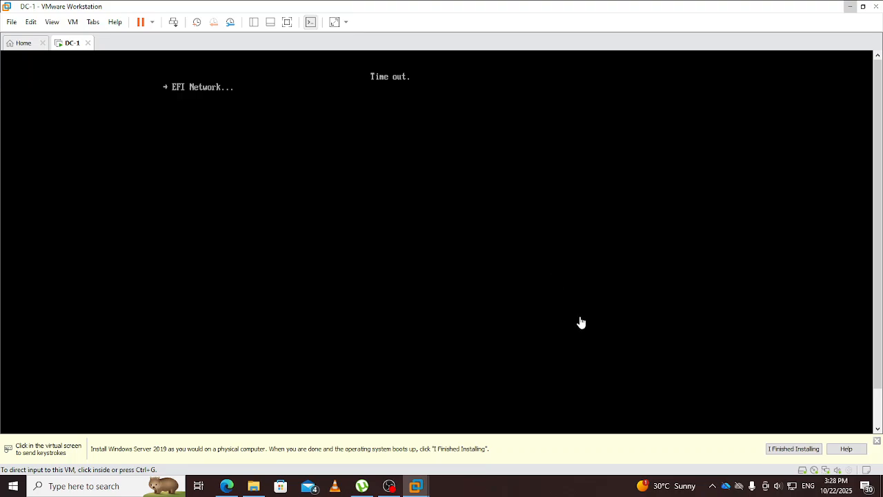
left_click(877, 440)
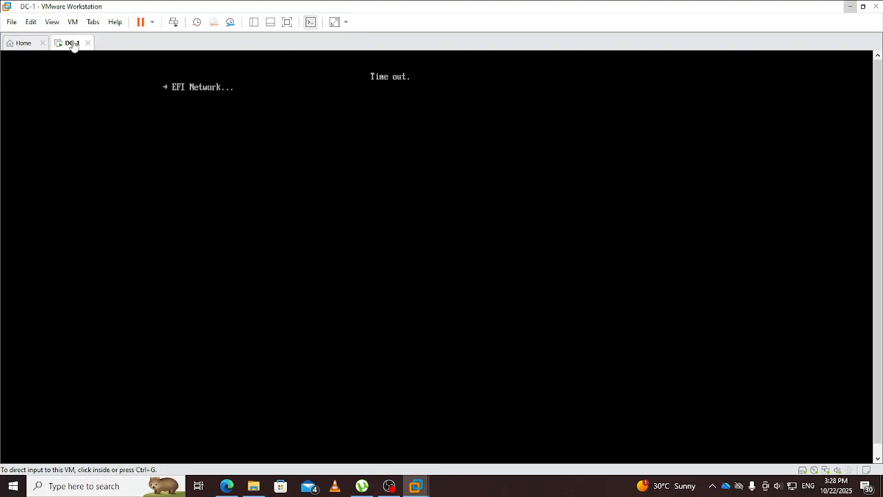
Step: Power off the stuck DC-1, power it back on, and boot from the installation disc
left_click(153, 23)
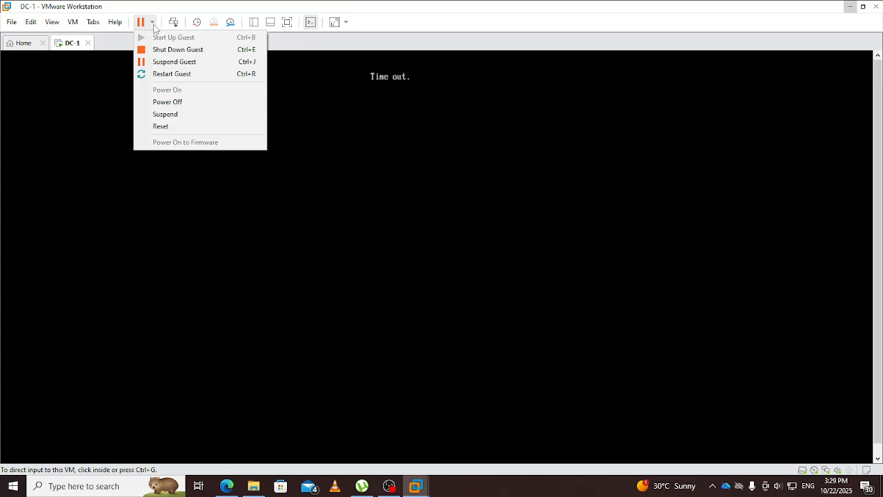
left_click(171, 102)
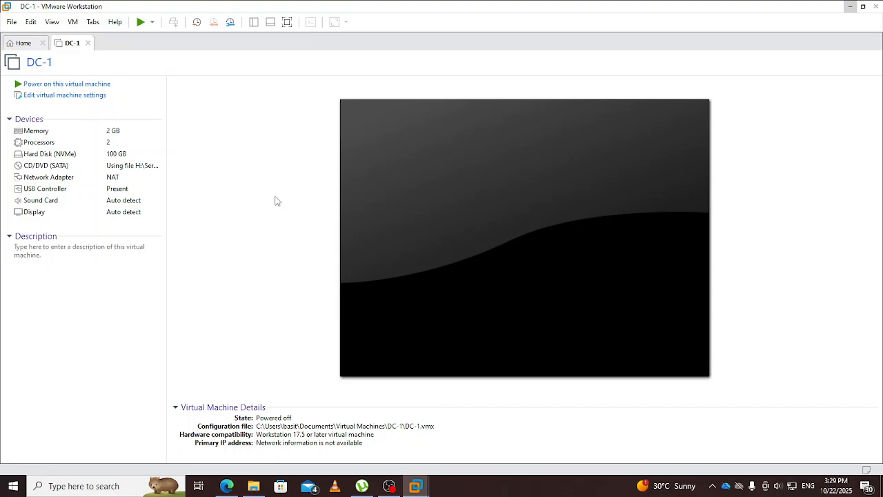
left_click(67, 85)
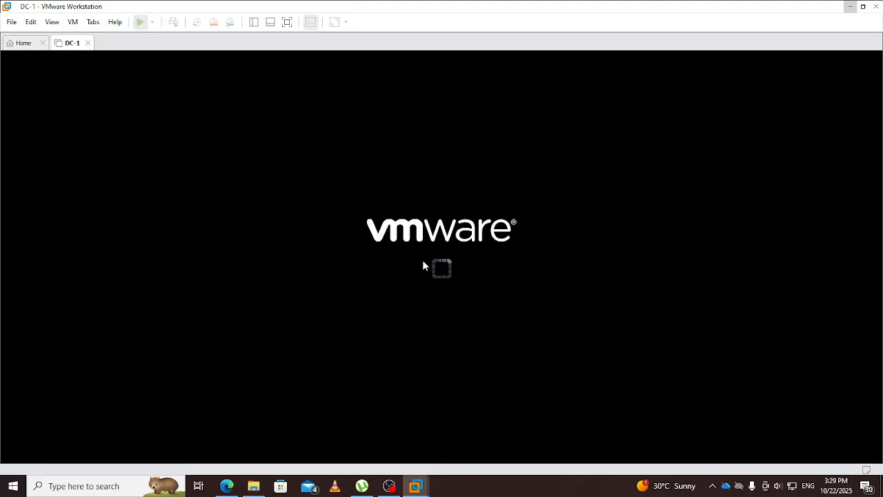
left_click(433, 289)
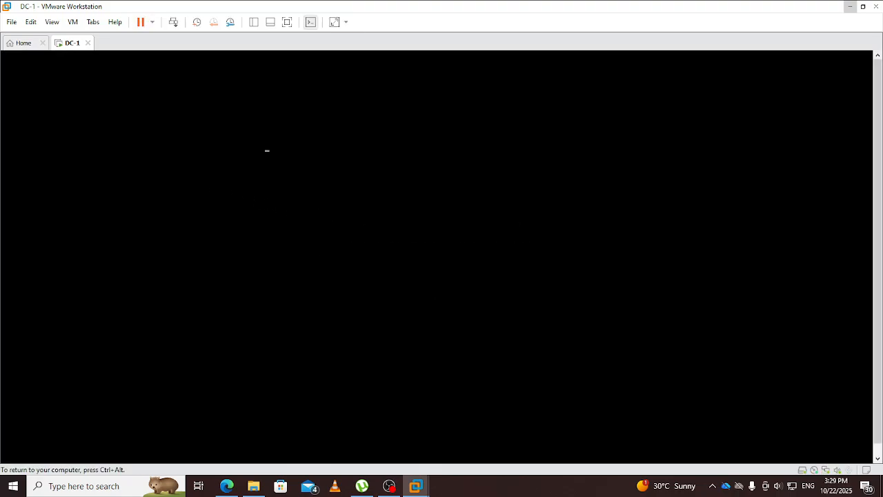
key("Return")
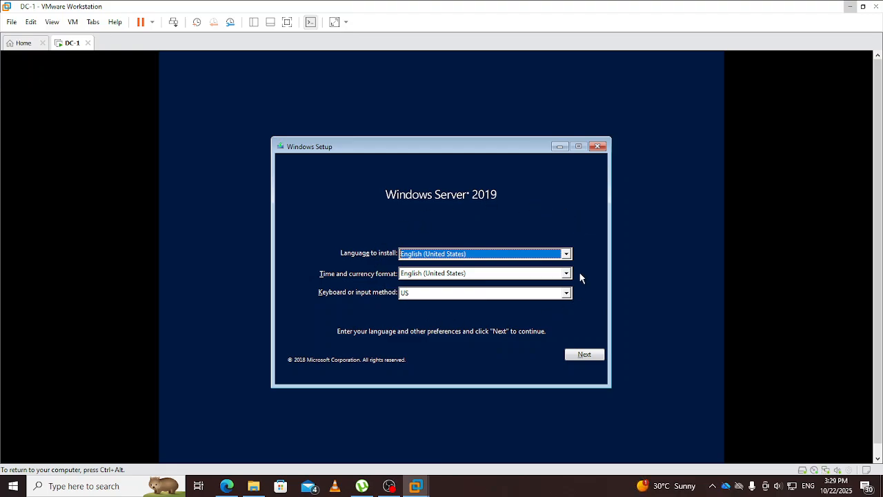
Step: Accept the English (United States) language defaults and start installing Windows Server 2019
left_click(585, 354)
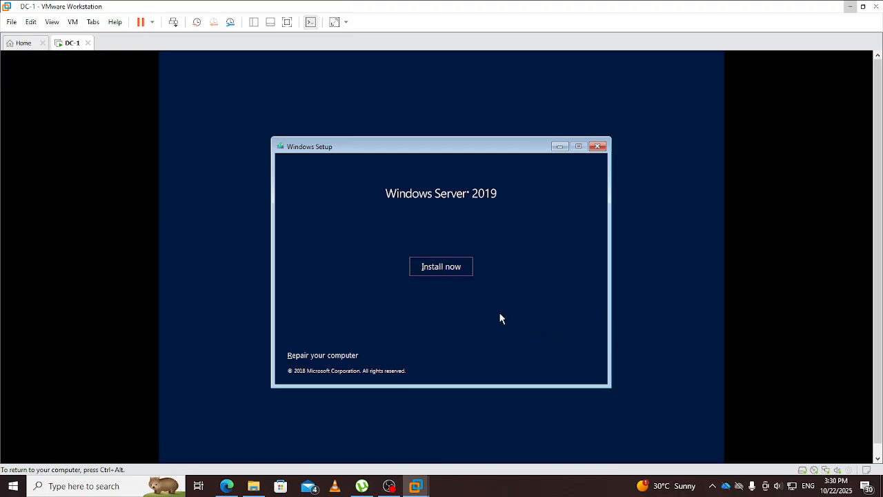
left_click(436, 269)
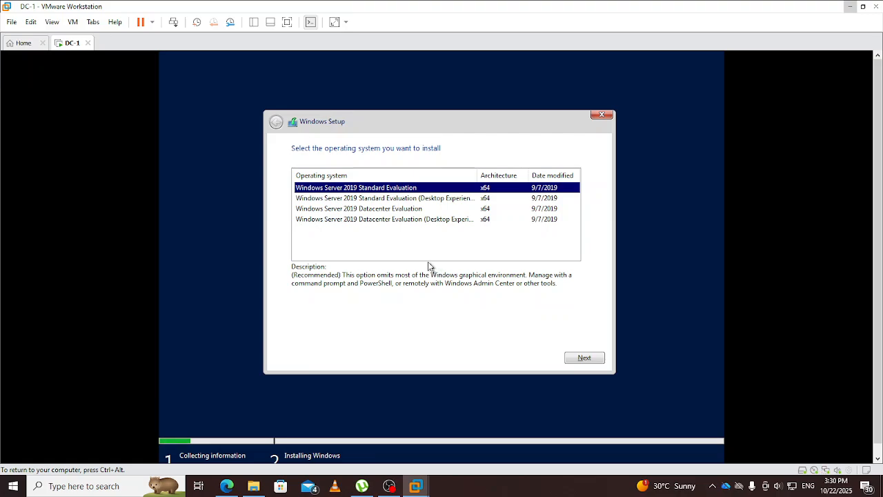
Step: Choose the Datacenter Evaluation edition with graphical desktop, then read through and accept the license terms
left_click(372, 220)
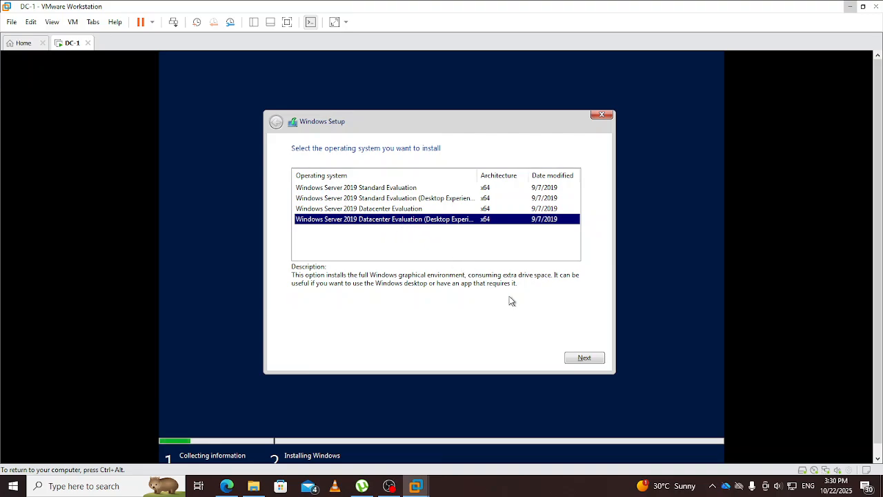
left_click(590, 358)
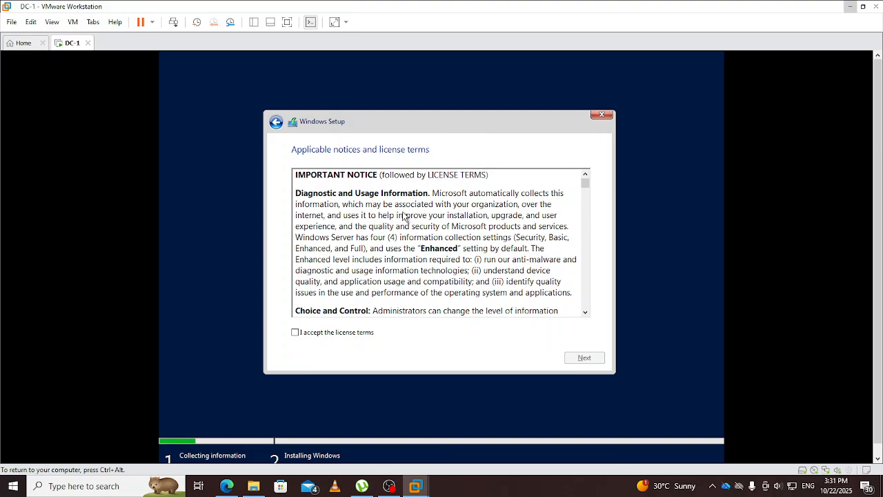
scroll(405, 216, "down", 2)
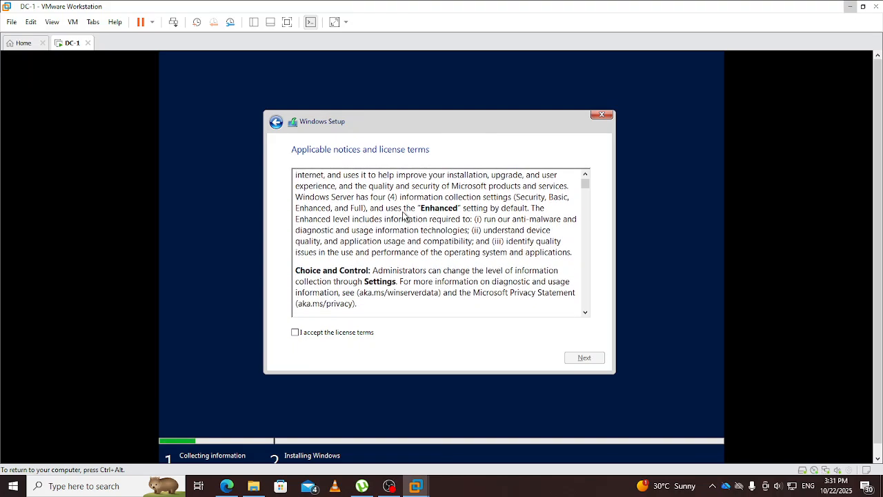
scroll(404, 217, "down", 5)
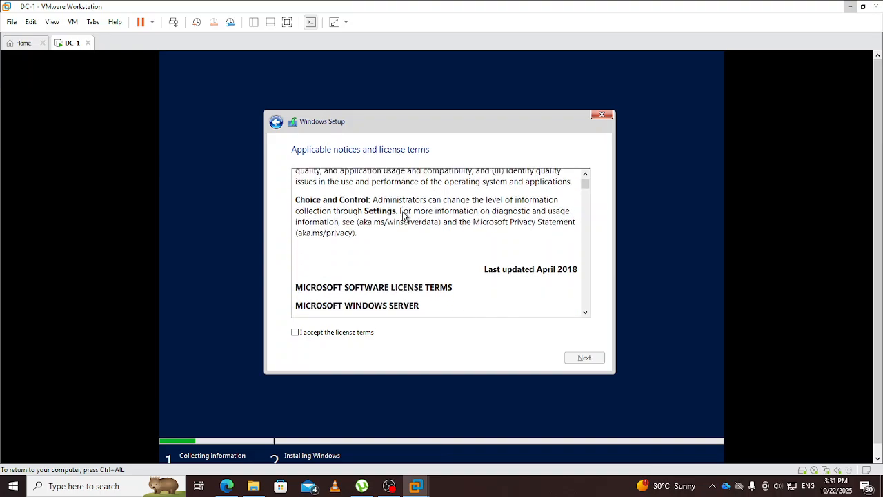
scroll(405, 217, "down", 2)
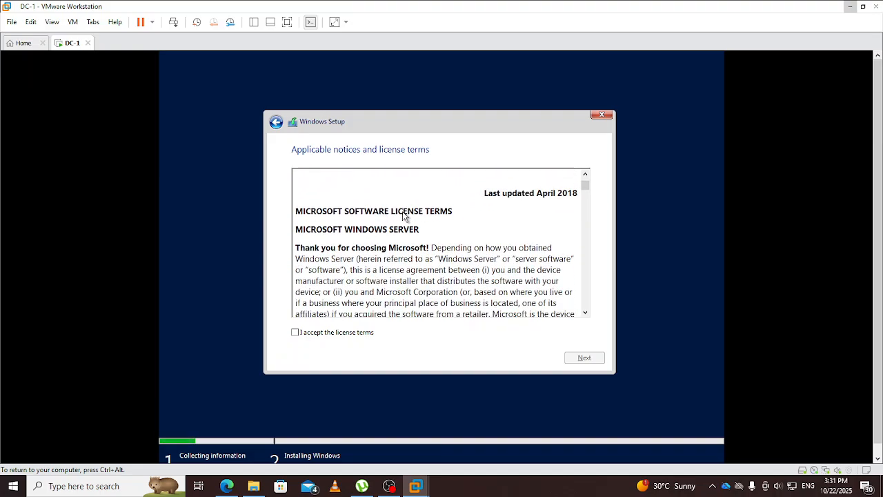
scroll(405, 216, "down", 3)
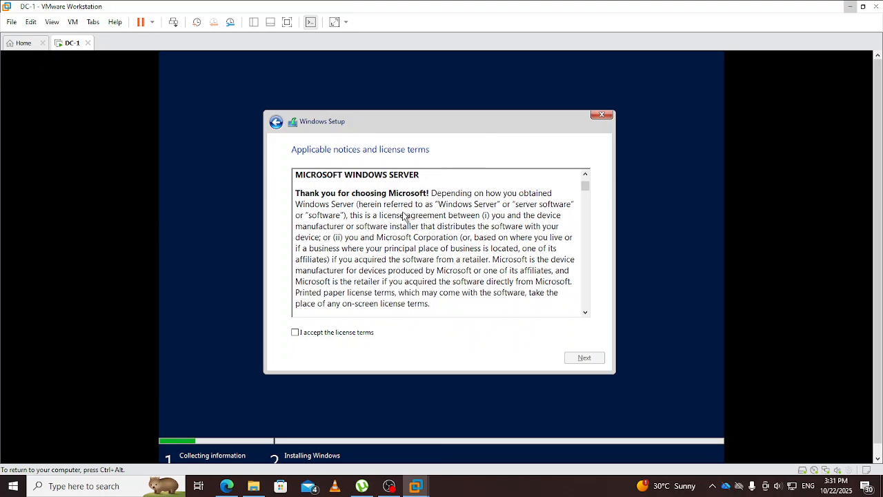
scroll(405, 217, "down", 4)
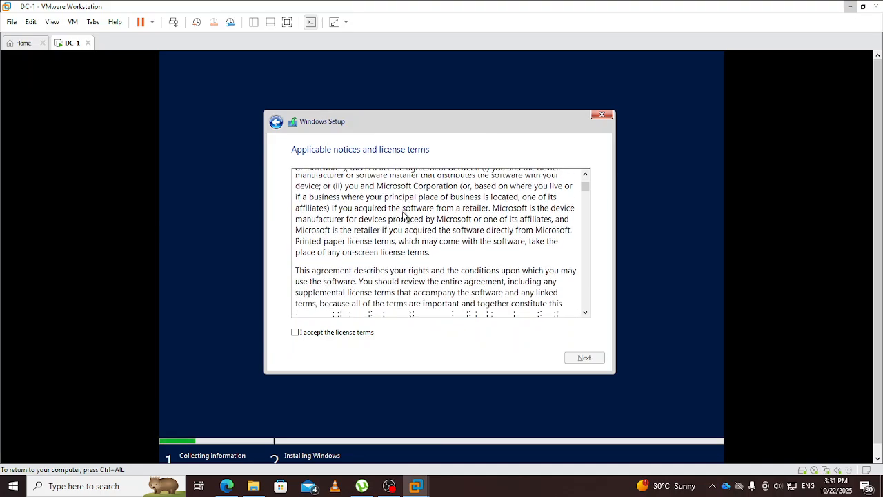
scroll(405, 216, "down", 4)
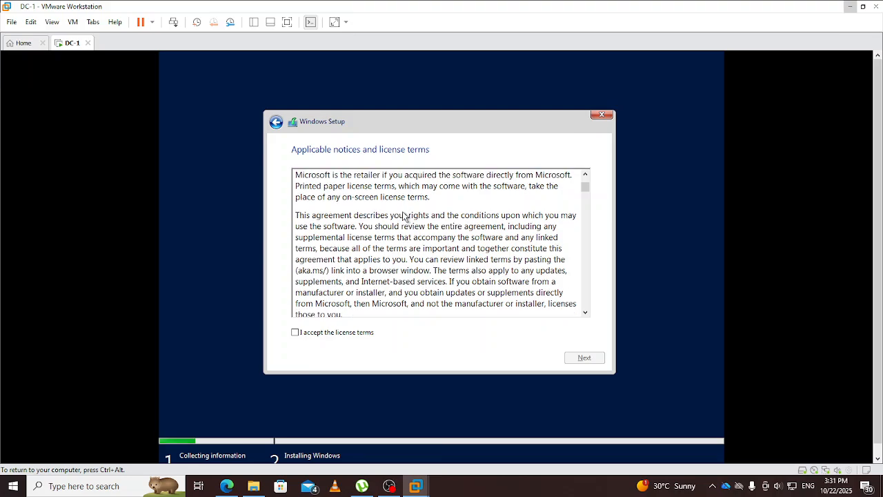
scroll(405, 216, "down", 4)
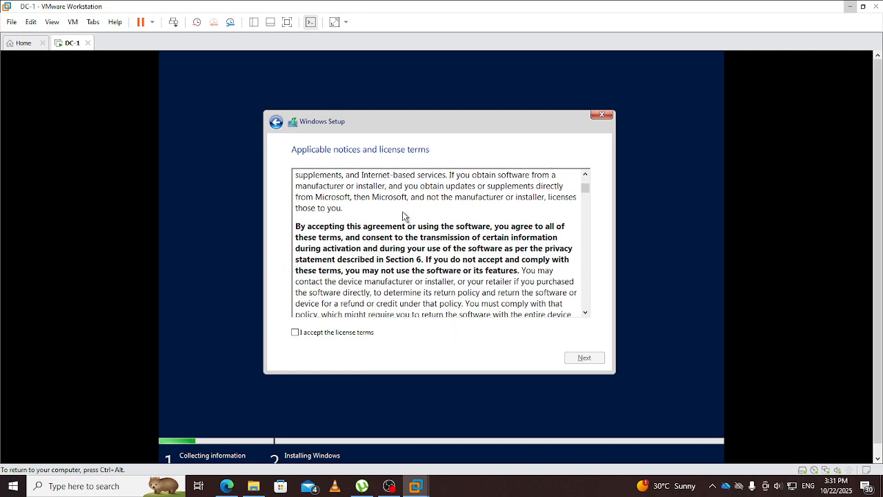
scroll(404, 217, "down", 2)
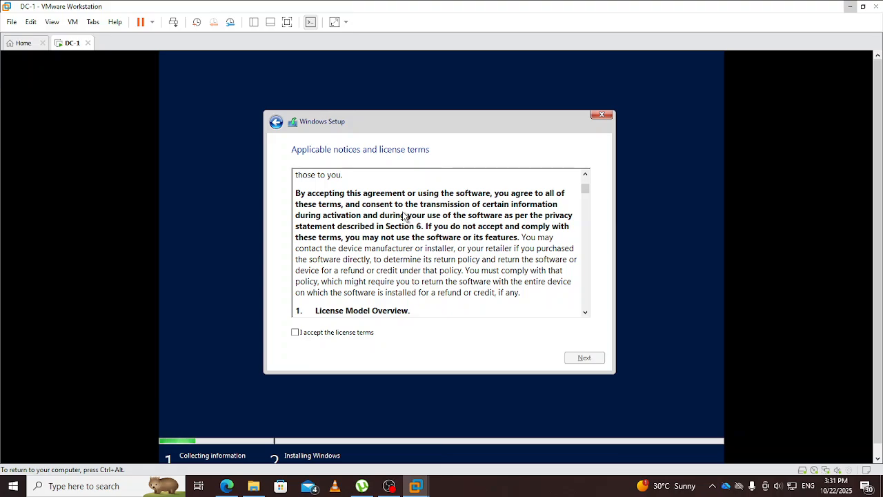
scroll(405, 217, "down", 2)
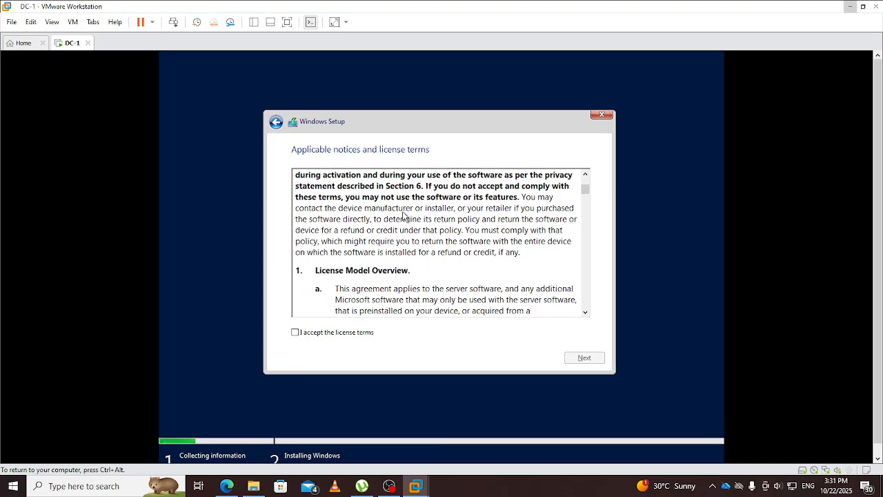
scroll(405, 216, "down", 2)
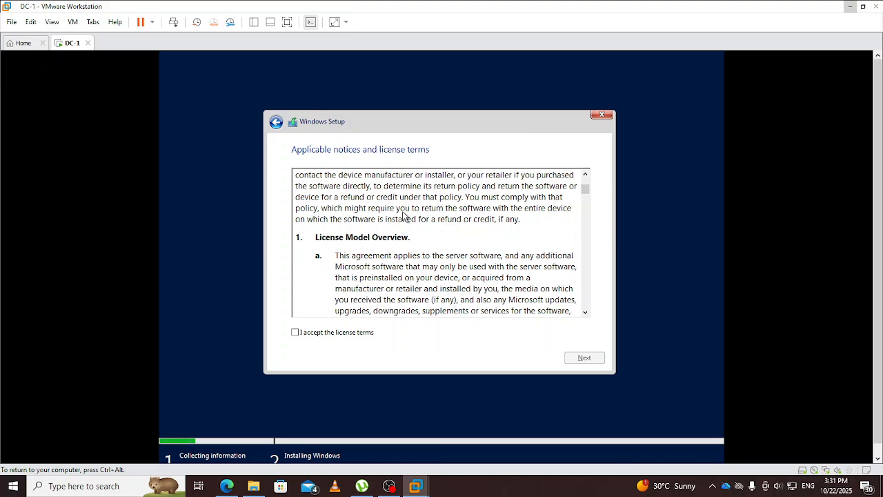
scroll(405, 217, "down", 2)
scroll(405, 216, "down", 2)
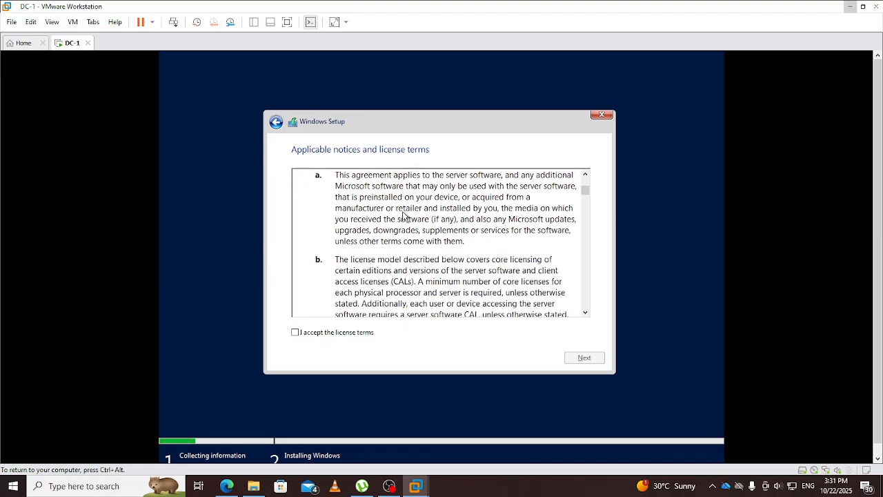
scroll(406, 227, "down", 2)
scroll(406, 228, "down", 4)
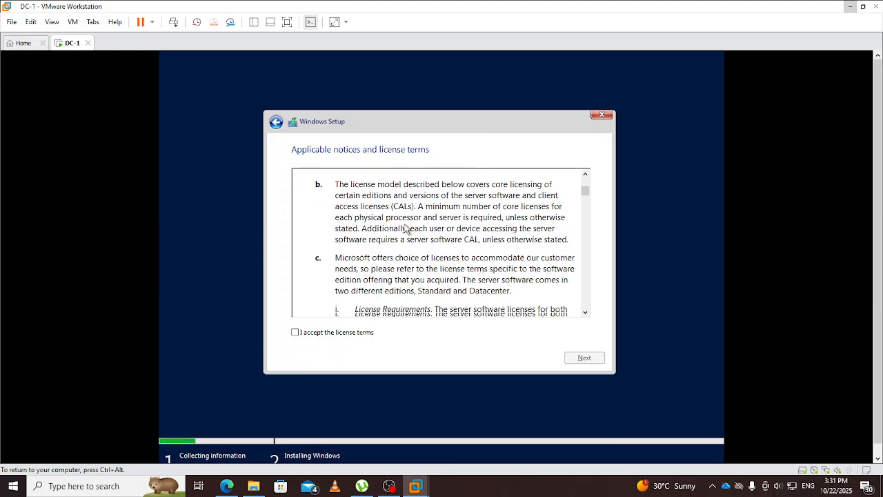
scroll(406, 227, "down", 2)
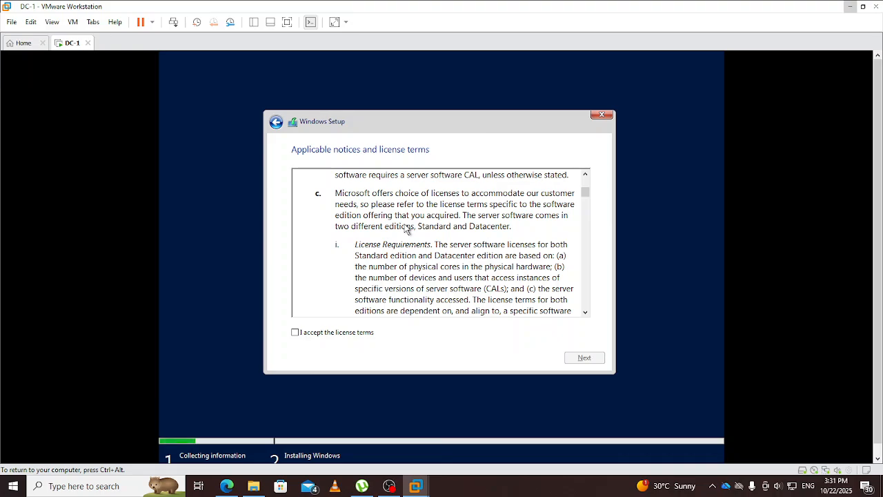
scroll(399, 260, "down", 2)
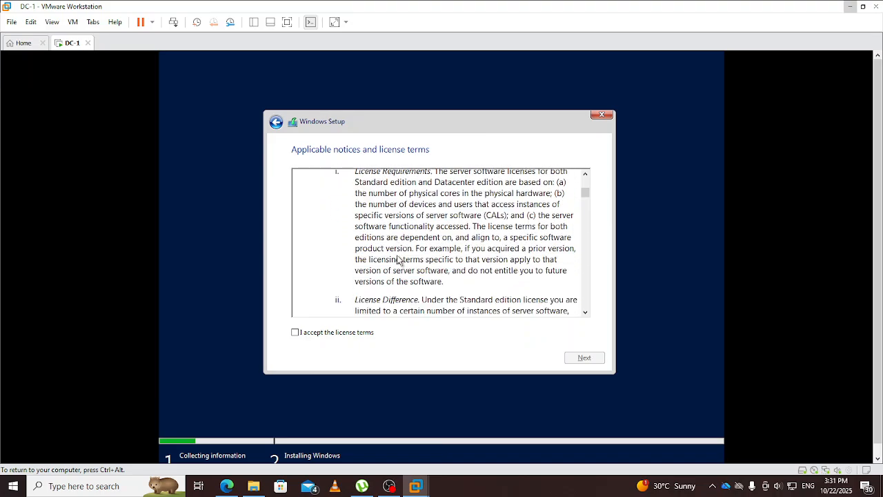
left_click(295, 333)
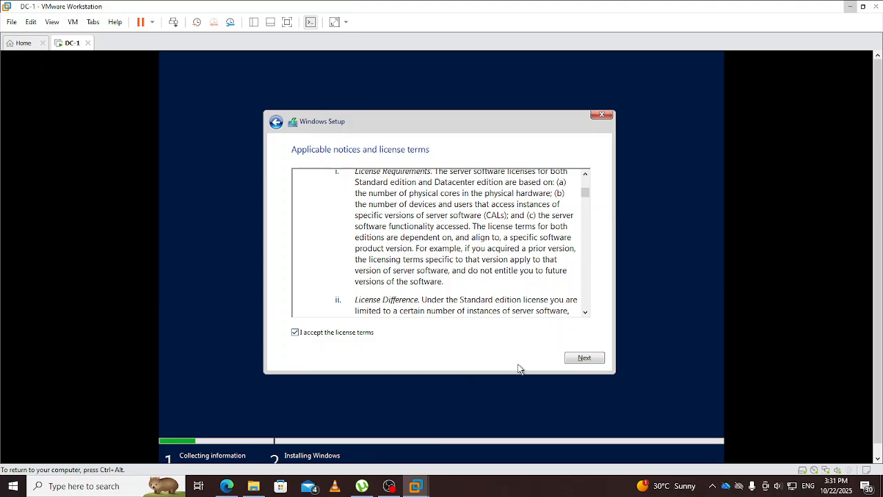
Step: Continue from the accepted license terms to the Upgrade or Custom installation choice
left_click(584, 358)
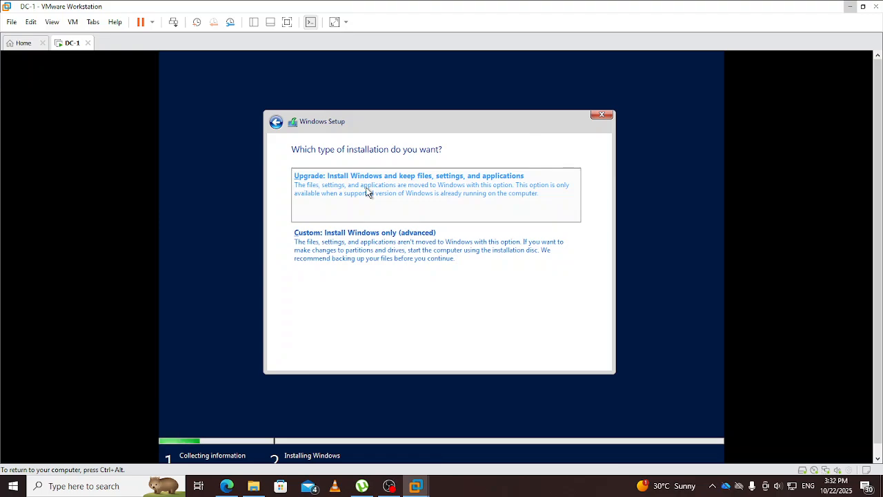
Step: Pick 'Custom: Install Windows only (advanced)' to reach the drive selection page
left_click(346, 241)
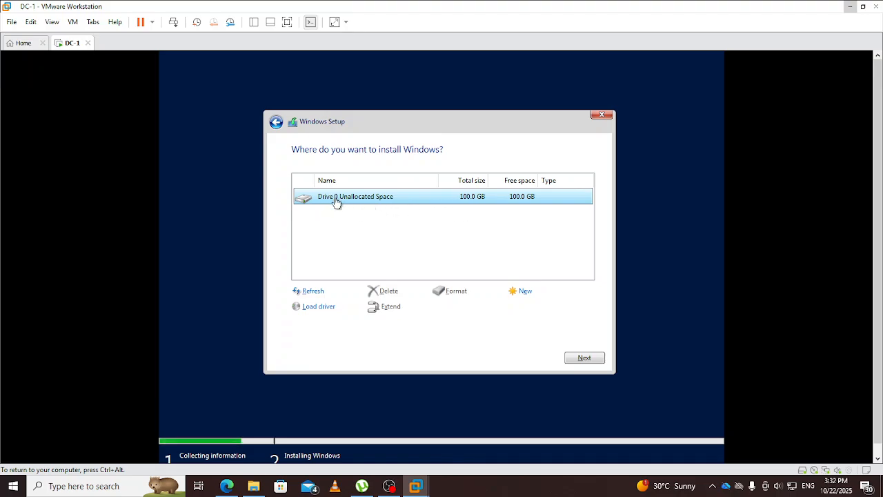
Step: Install Windows Server onto Drive 0's 100 GB unallocated space and let it run to restart
left_click(580, 360)
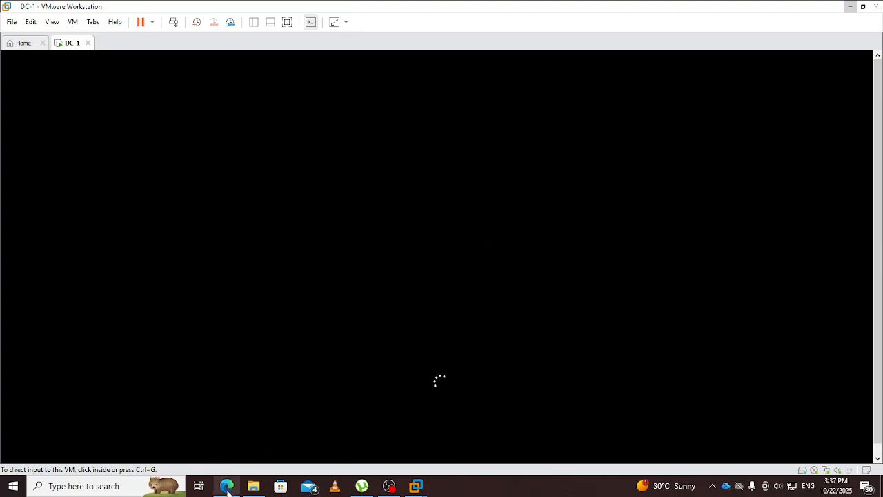
Step: Review the 'windows server 2019 requirements' results: 1.4 GHz 64-bit CPU, 2 GB RAM, 32 GB disk
left_click(228, 487)
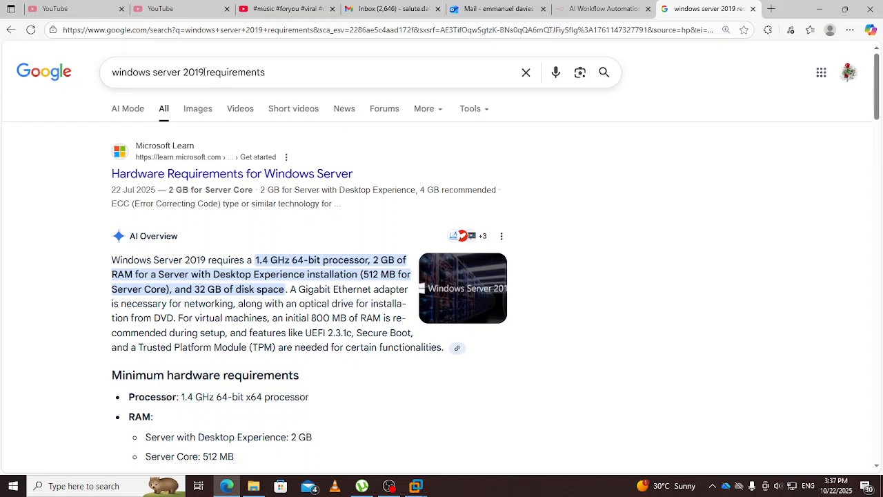
left_click_drag(204, 72, 182, 72)
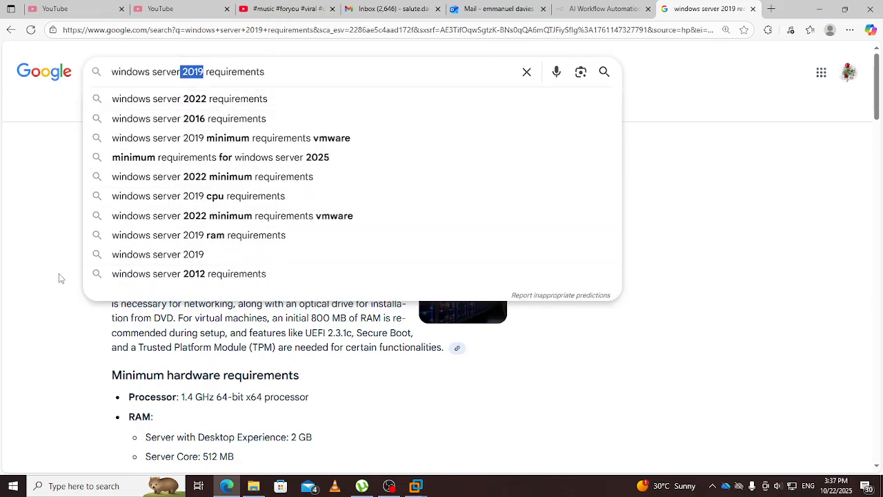
left_click(47, 262)
scroll(56, 176, "down", 1)
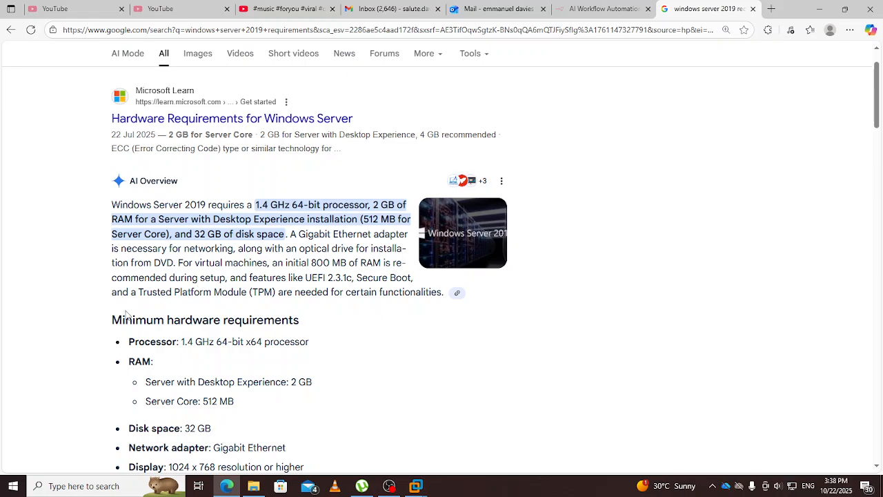
scroll(182, 317, "down", 1)
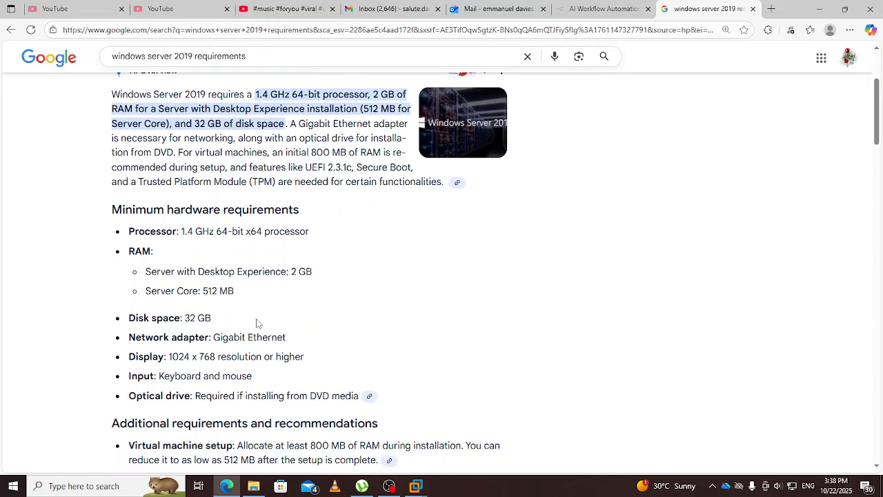
scroll(256, 322, "down", 1)
left_click_drag(248, 336, 288, 336)
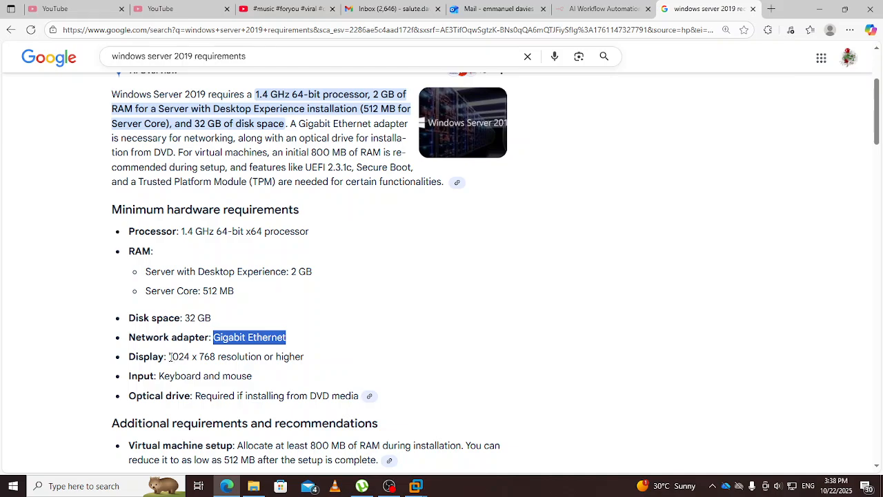
left_click_drag(169, 356, 312, 360)
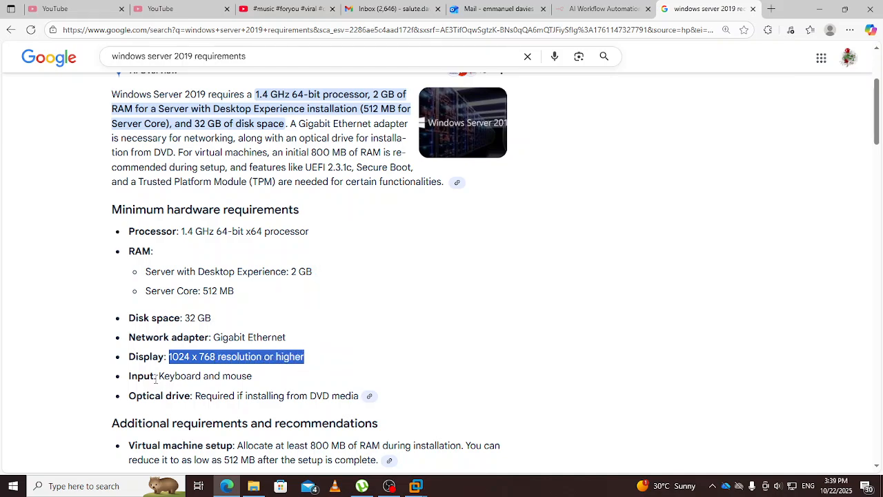
left_click_drag(157, 376, 270, 376)
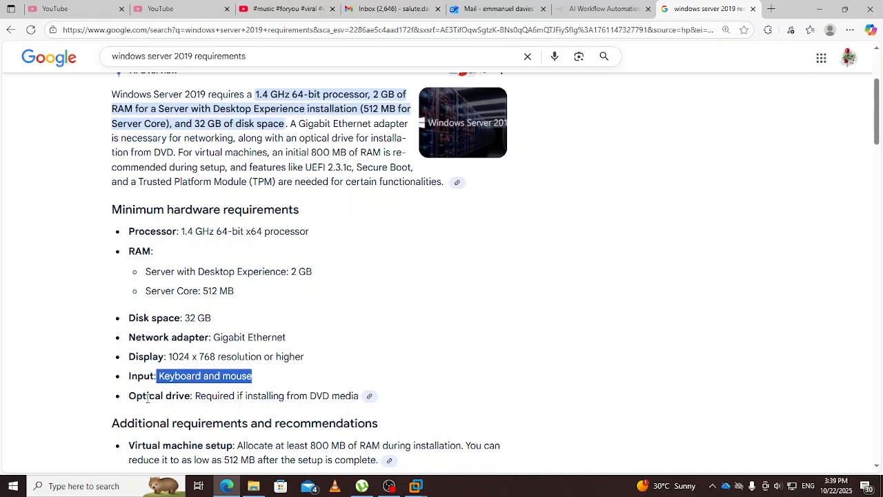
scroll(197, 393, "down", 2)
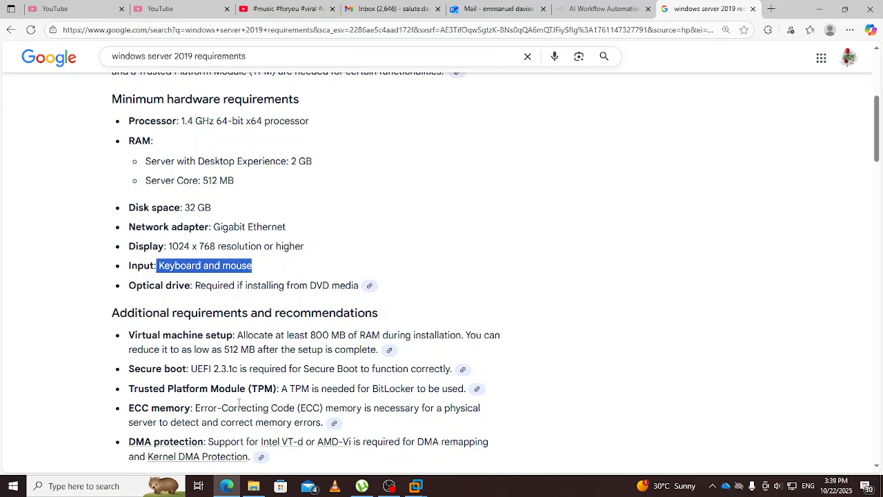
scroll(239, 402, "down", 1)
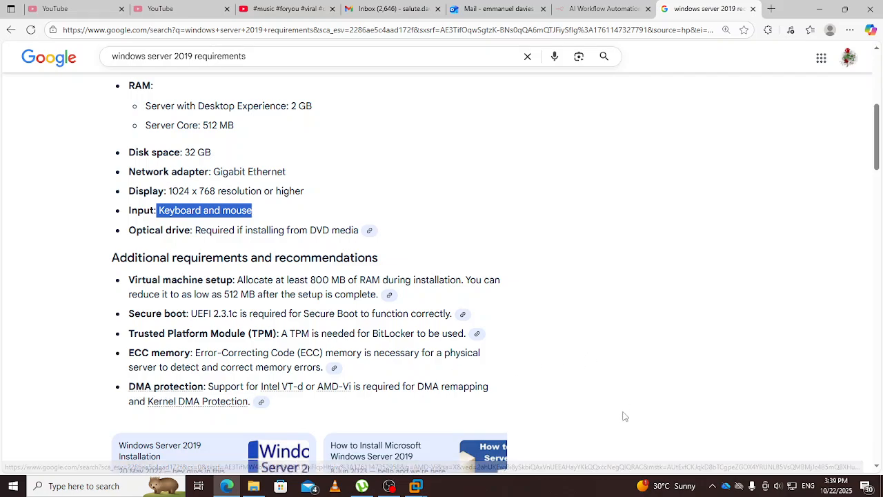
Step: Switch back to the DC-1 VM window and give it input at the Customize settings page
mouse_move(416, 486)
left_click(462, 435)
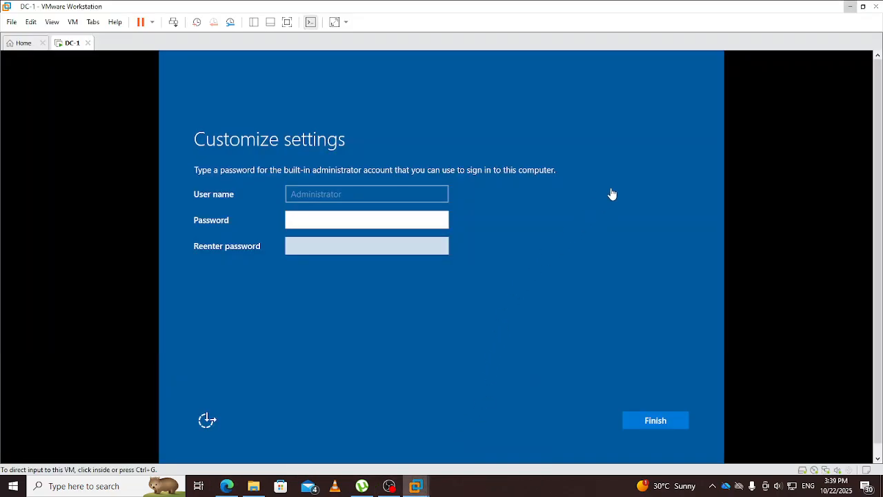
left_click(579, 288)
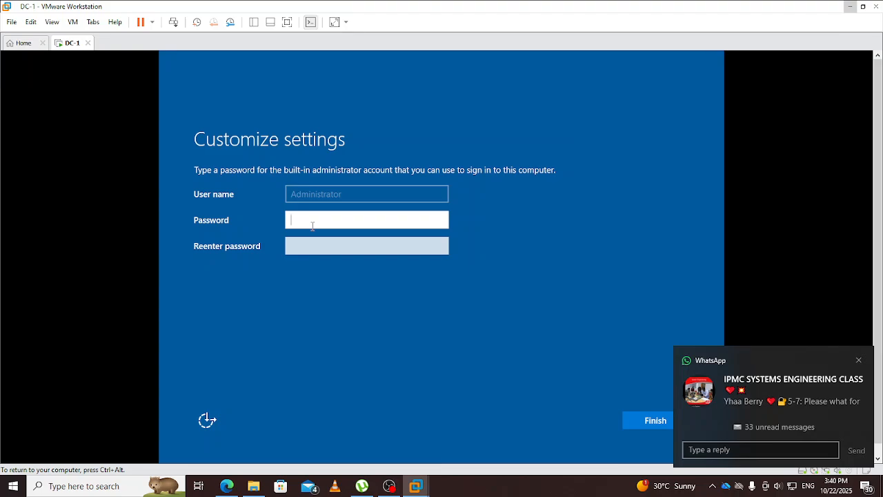
Step: Dismiss a notification, enter the Administrator password, and move to the Reenter password field
key("ctrl+alt")
left_click(858, 359)
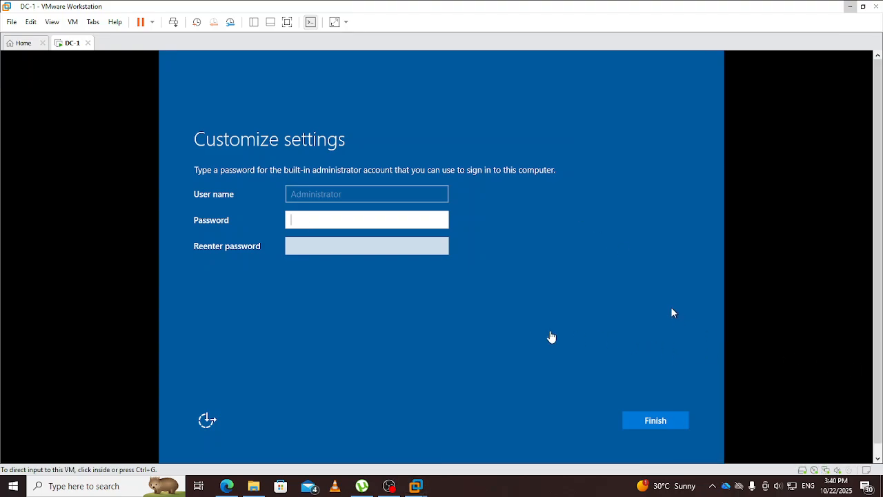
left_click(409, 222)
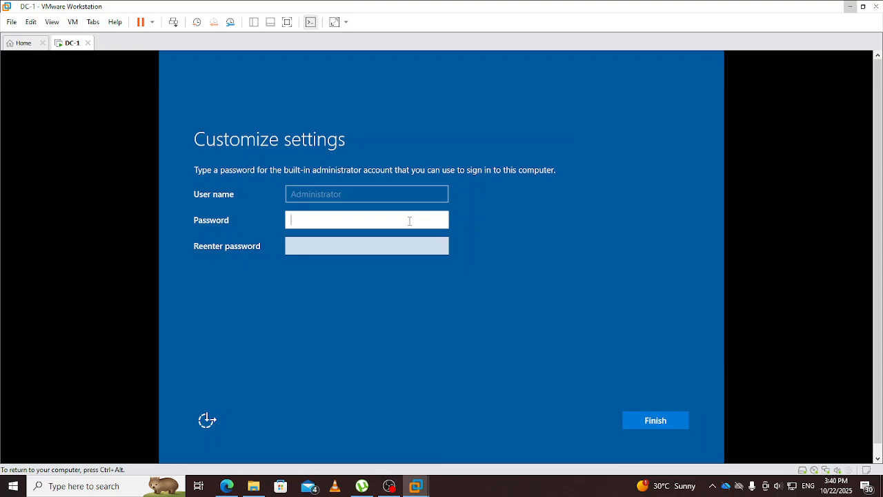
type("P@ssw0rd!")
key("Tab")
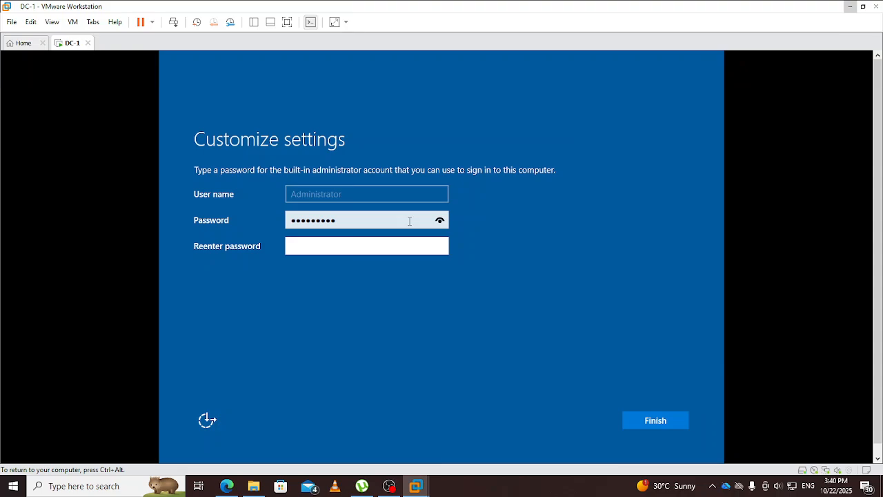
type("P@ssw0rd!")
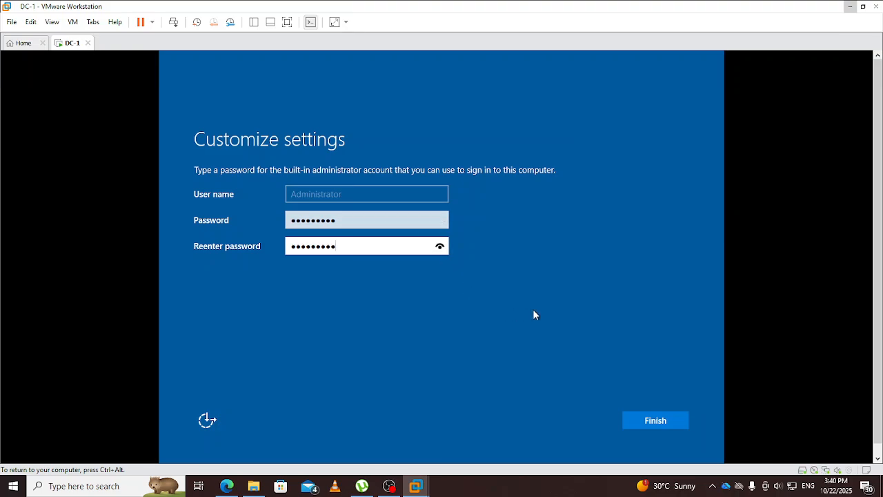
Step: Finish setup with the new Administrator password and attempt to unlock DC-1's lock screen
left_click(649, 417)
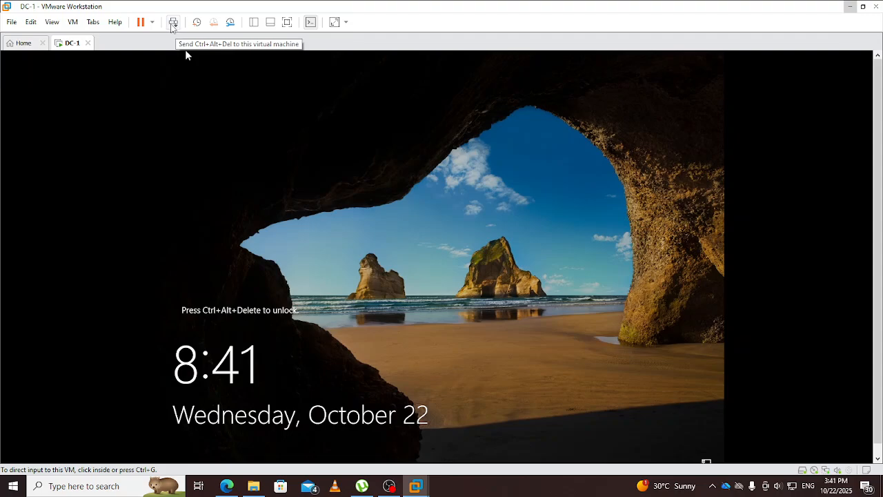
left_click(173, 23)
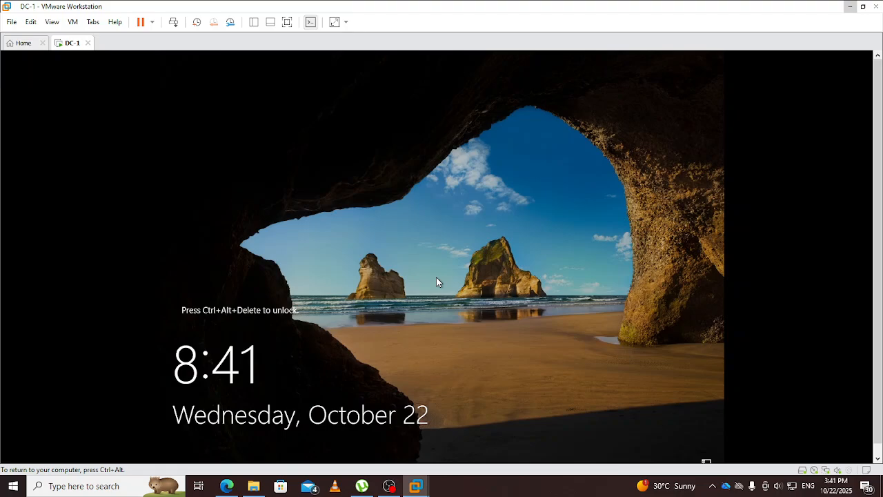
Step: Send Ctrl+Alt+Insert to DC-1 and sign in with the Administrator password
key("ctrl+alt+Insert")
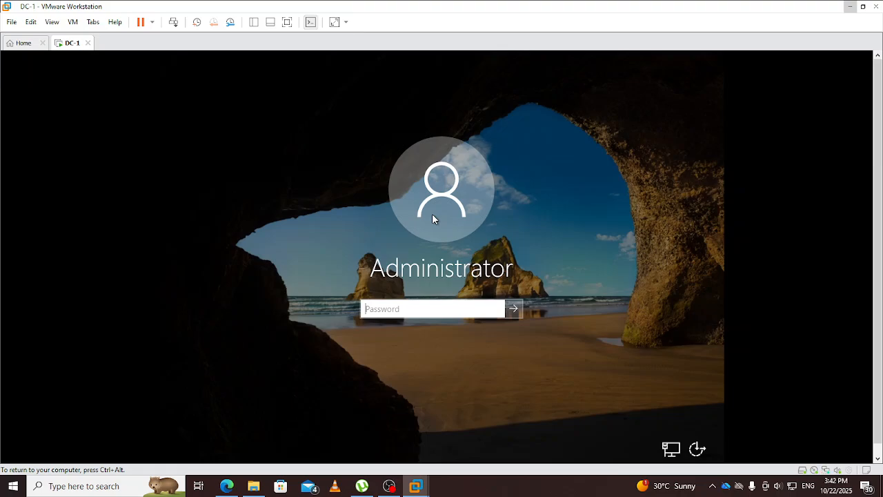
type("•••••••••")
key("Return")
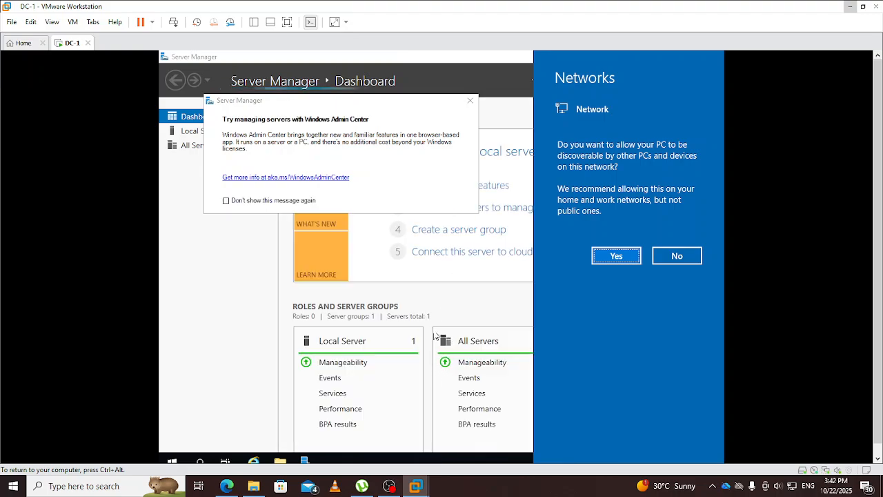
Step: Close the network discovery pane and Windows Admin Center popup, then release input to the host
left_click(449, 298)
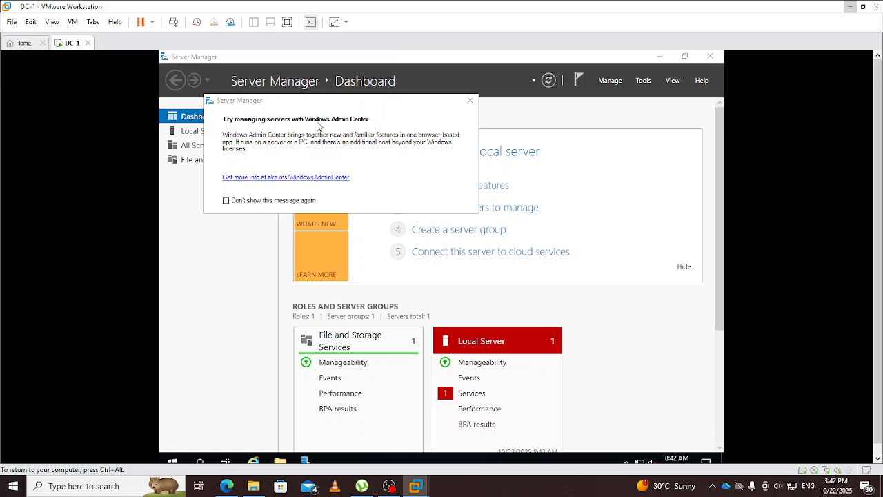
left_click(468, 103)
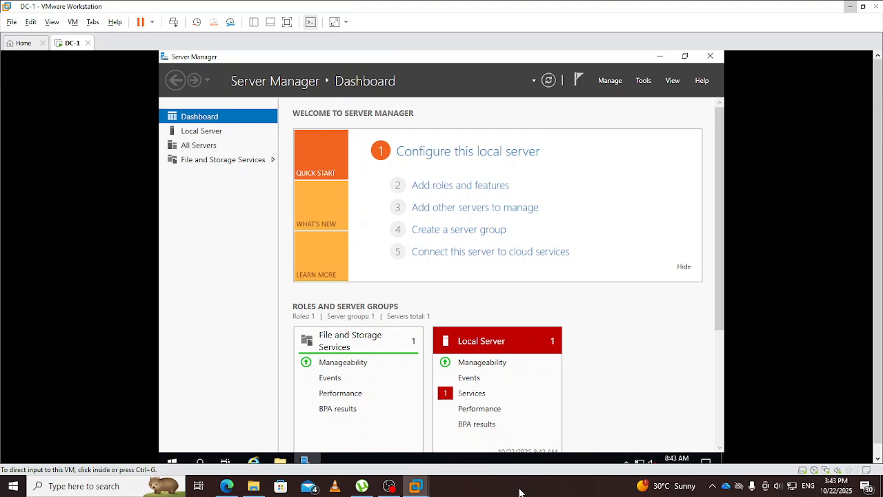
key("alt")
Step: Show DC-1's Local Server properties in Server Manager, scrolled to reveal the Ethernet0 entry
left_click(520, 492)
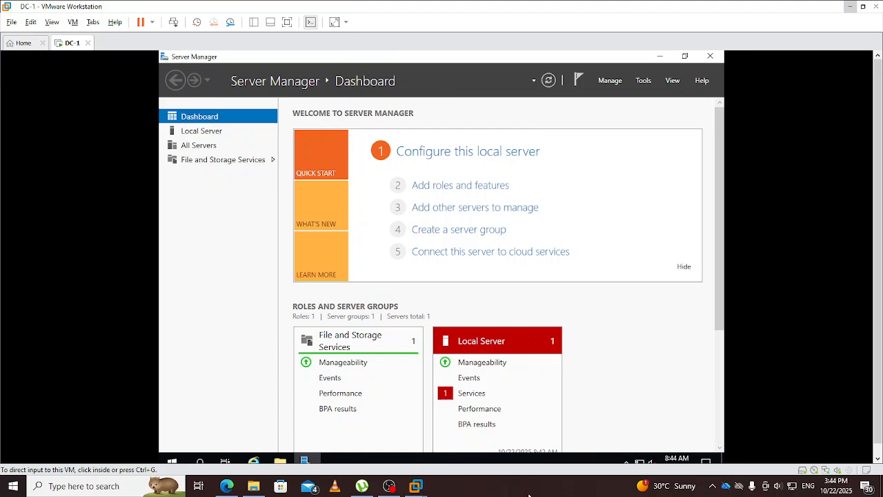
left_click(629, 338)
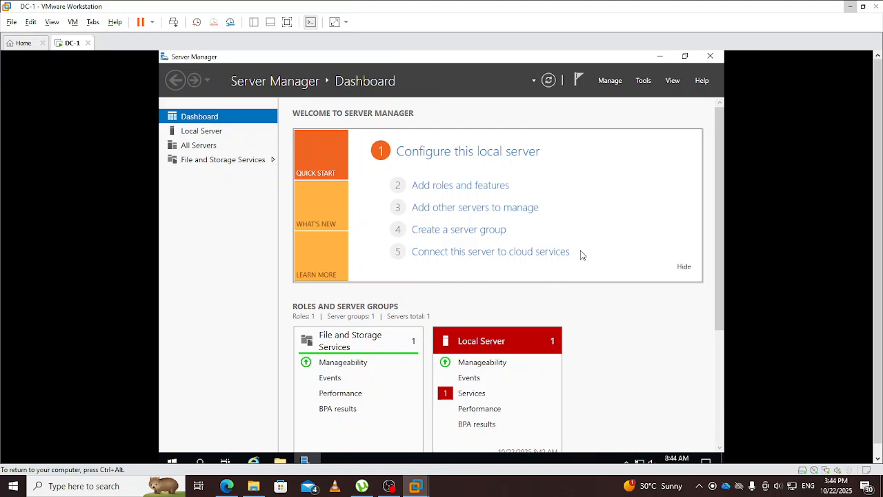
left_click(439, 155)
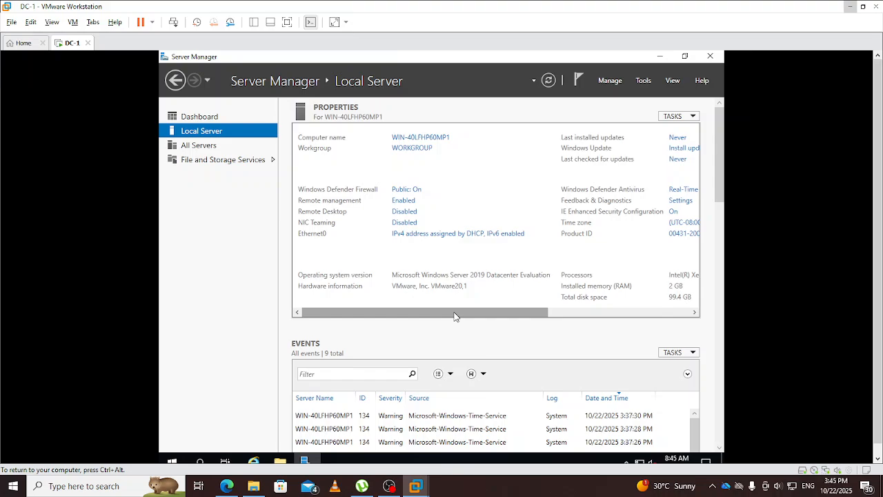
mouse_move(454, 316)
left_mouse_down()
mouse_move(591, 314)
mouse_move(445, 324)
left_mouse_up()
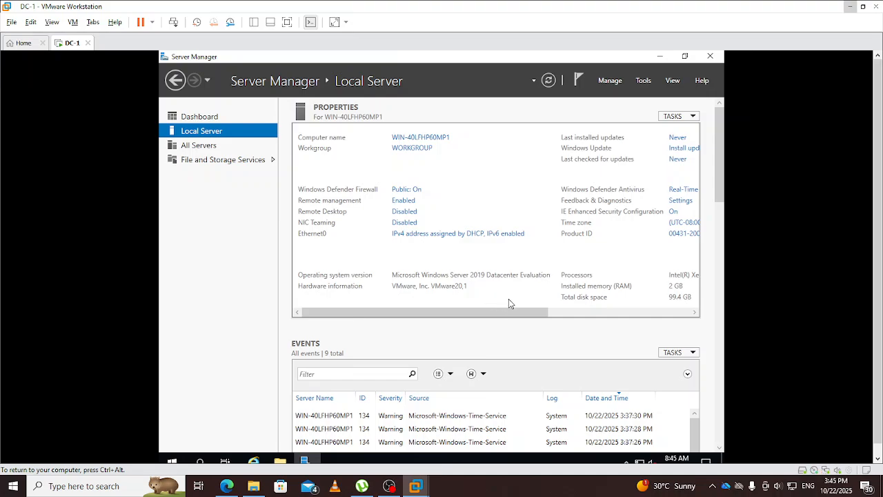
Step: Open the Ethernet0 adapter's Properties from Network Connections and select Internet Protocol Version 4 (TCP/IPv4)
left_click(419, 237)
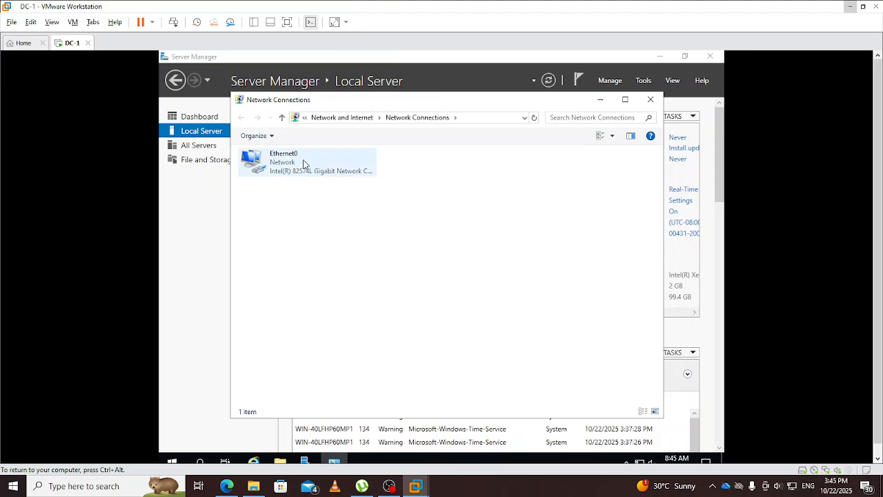
right_click(290, 160)
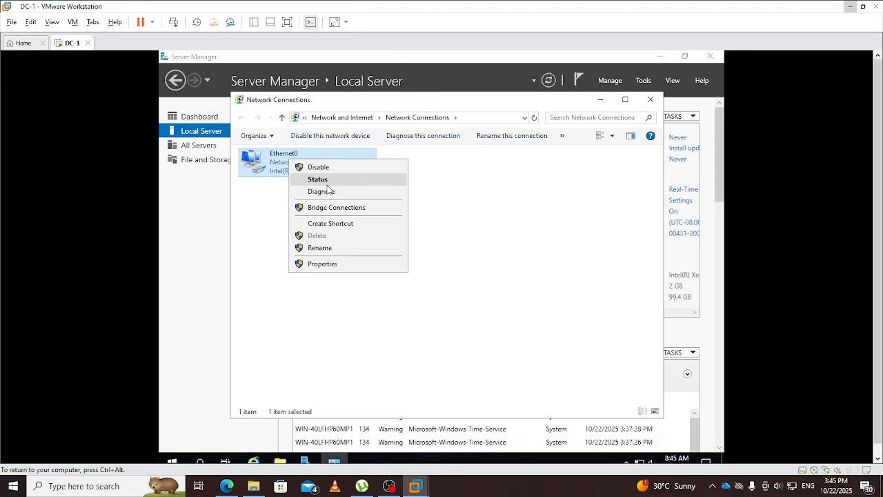
left_click(329, 265)
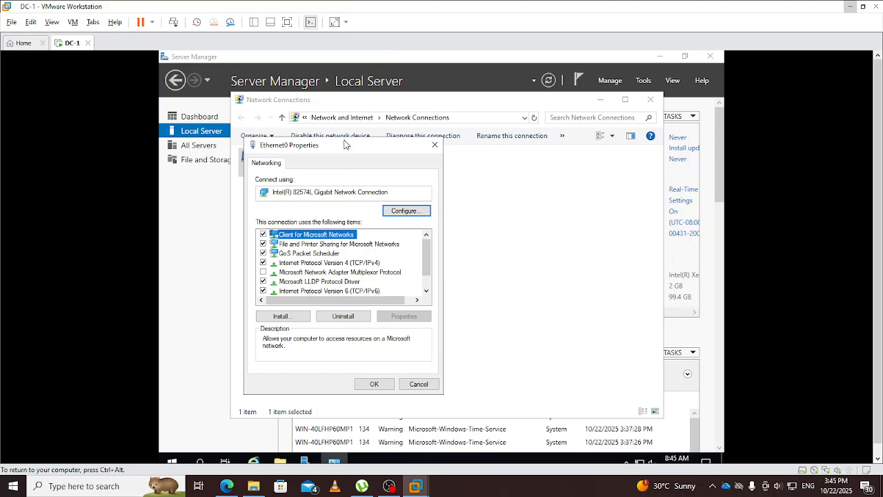
left_click_drag(346, 144, 459, 149)
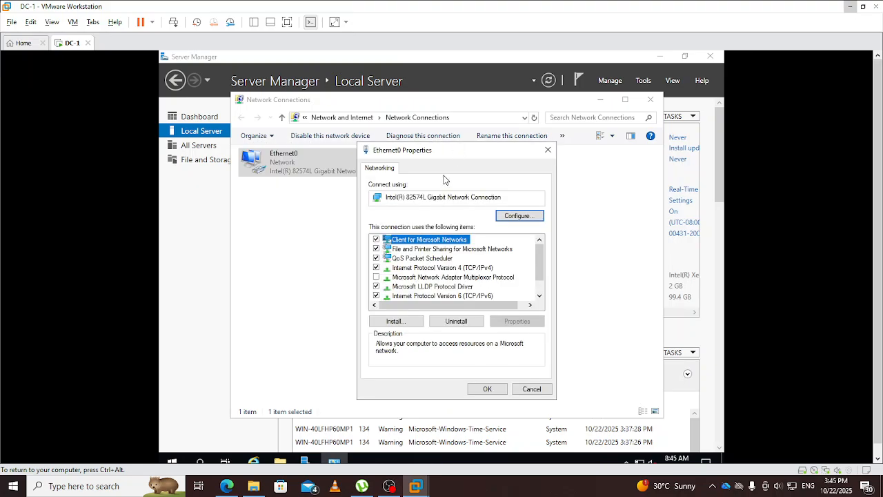
left_click(465, 269)
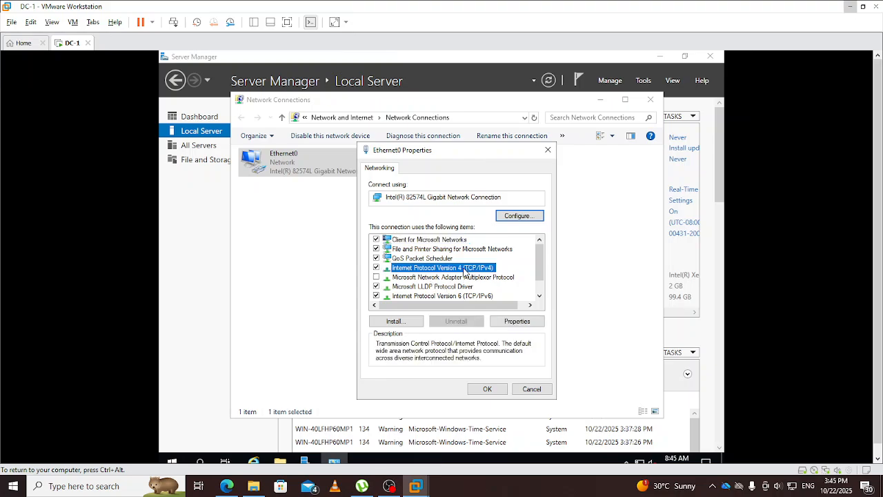
Step: Set Ethernet0 to static IP 192.168.1.8, mask 255.255.255.0, gateway 192.168.1.2, preferred DNS 192.168.1.8, and apply
left_click(512, 323)
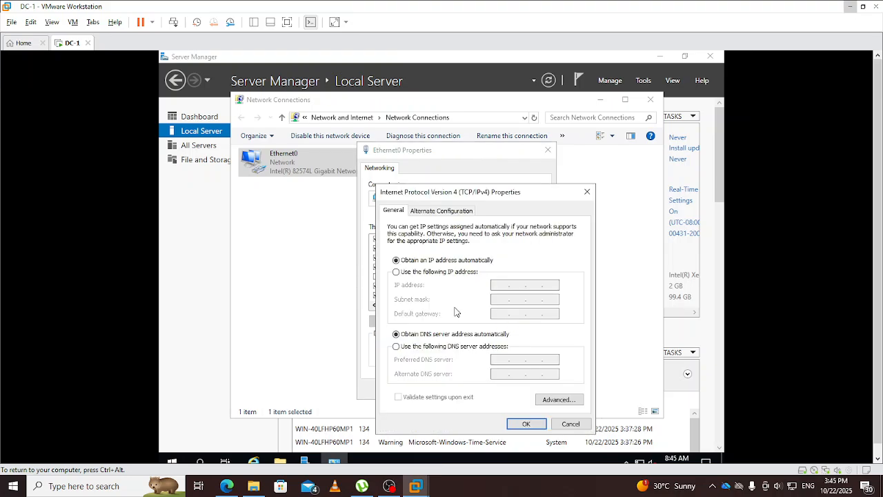
left_click(434, 272)
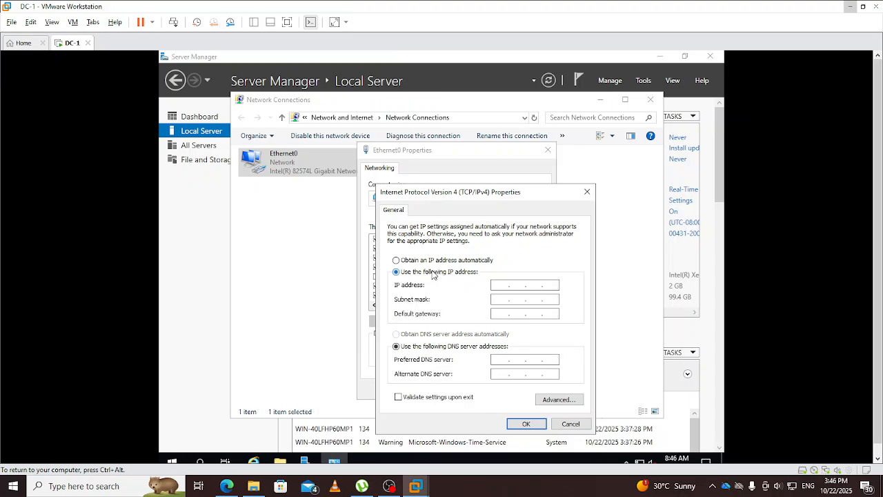
left_click(493, 288)
type("192 . 168")
type("8")
left_click(496, 299)
left_click(500, 313)
type("192.168.1.2")
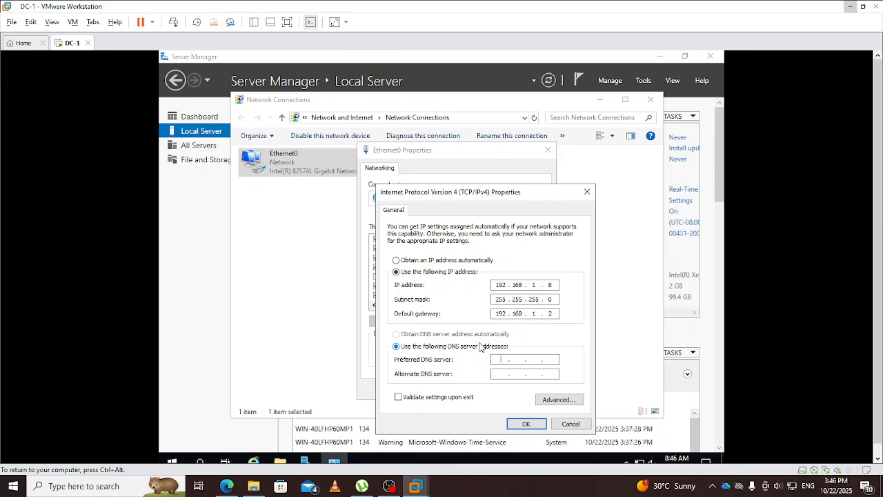
type("192 . 168 . 1 . 8")
left_click(528, 424)
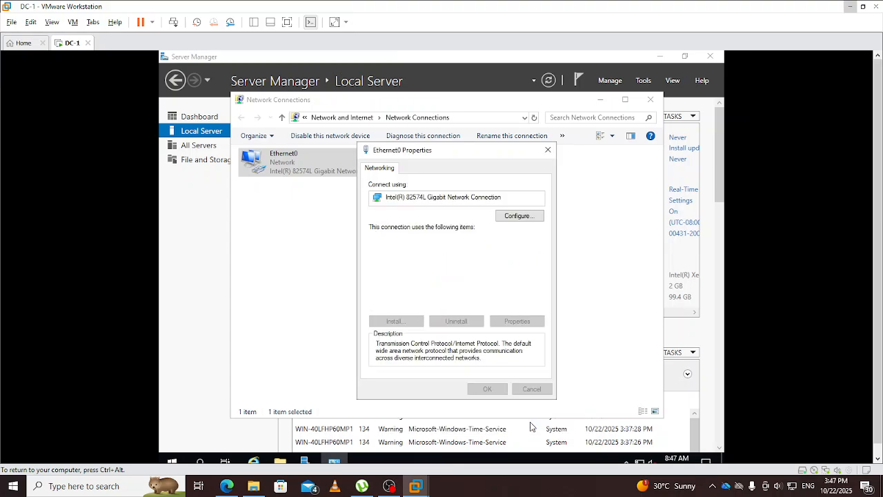
left_click(494, 391)
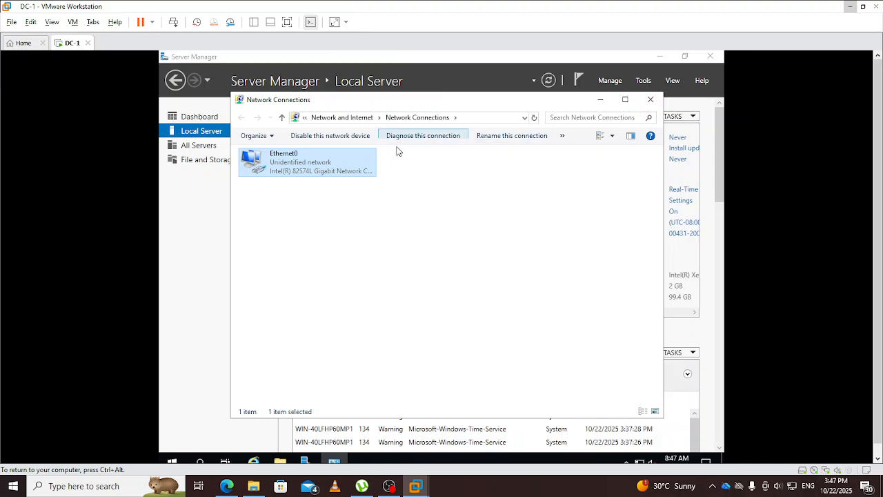
Step: Close Network Connections and refresh Server Manager's Local Server view to show Ethernet0's new address
left_click(652, 103)
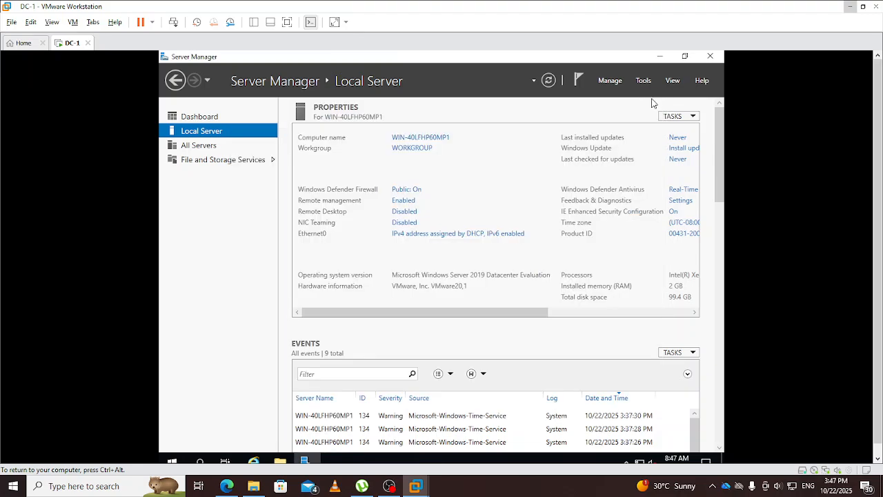
left_click(548, 82)
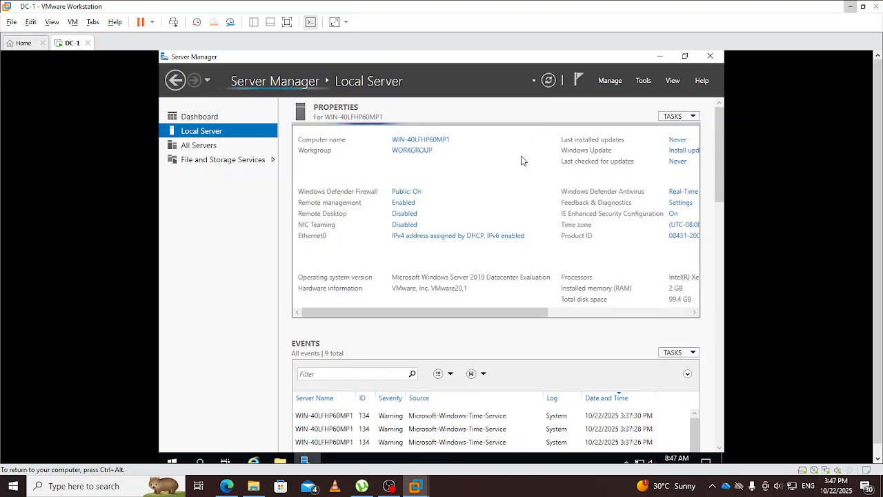